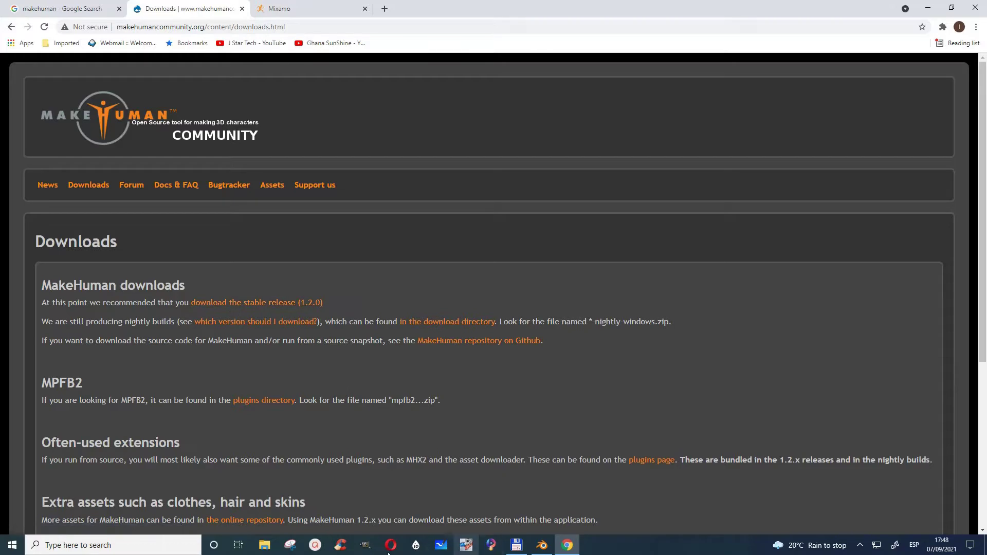
- Search Windows for the installed MakeHuman application and launch it
left_click(138, 543)
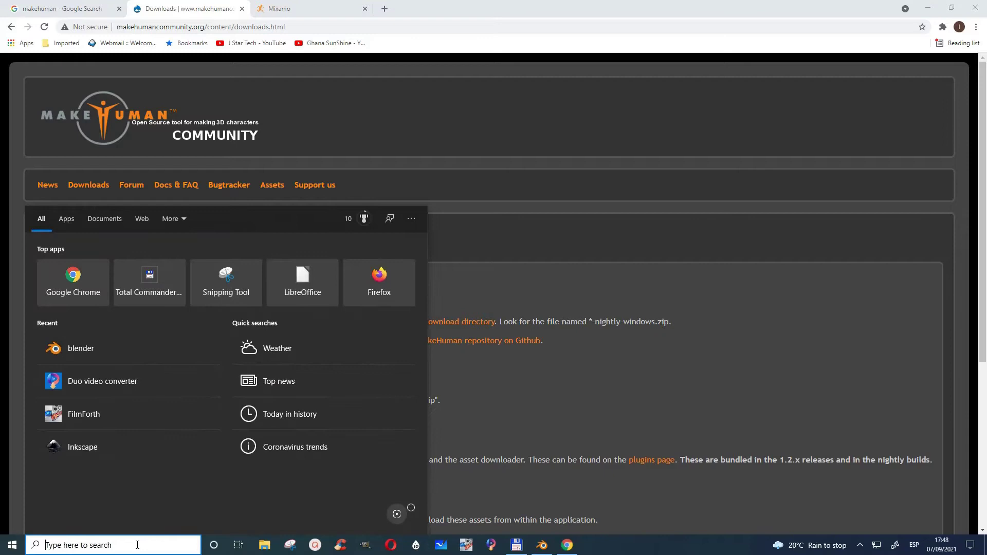
type("ma")
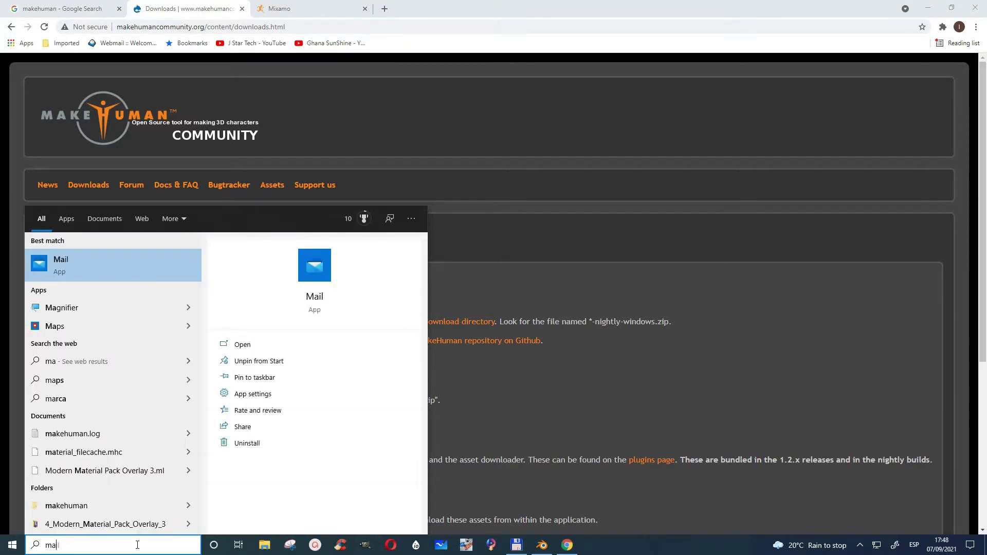
type("il")
key("BackSpace")
key("BackSpace")
type("ke")
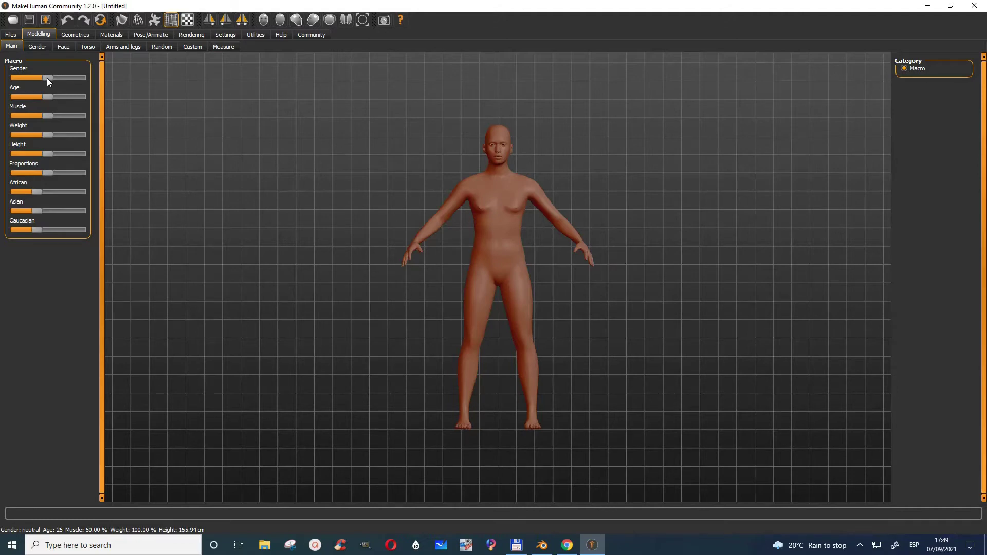
- Adjust the character's macro settings to neutral gender, age 23, muscle 45.20 % and weight 90.50 %
left_click_drag(47, 78, 83, 76)
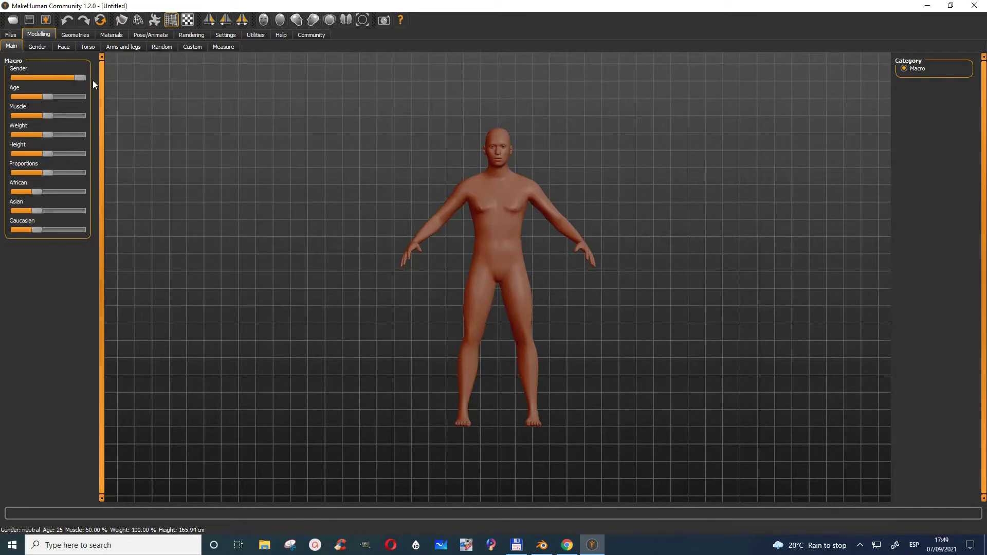
left_click_drag(79, 78, 42, 134)
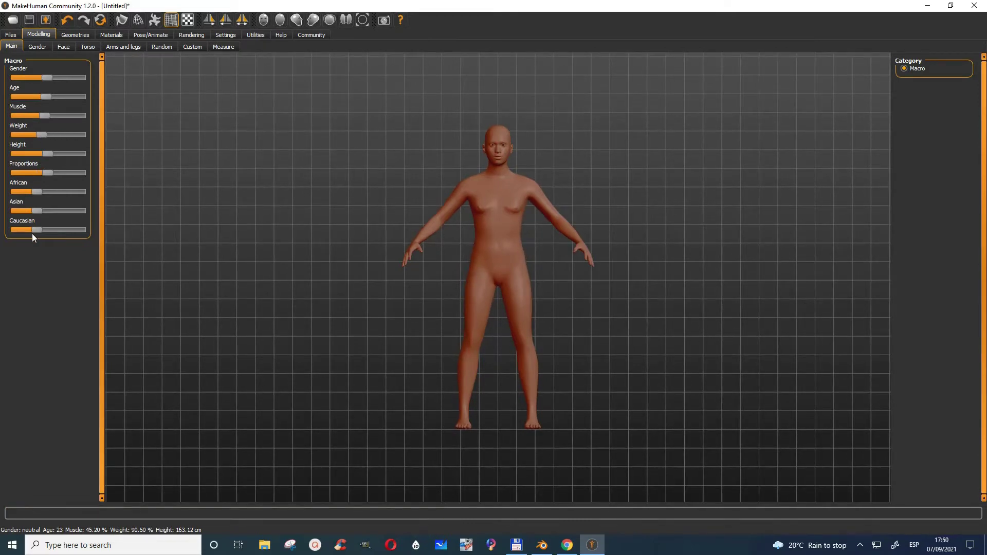
- Dress the character in the Female casualsuit02 outfit and browse the remaining clothes and shoes
left_click(70, 35)
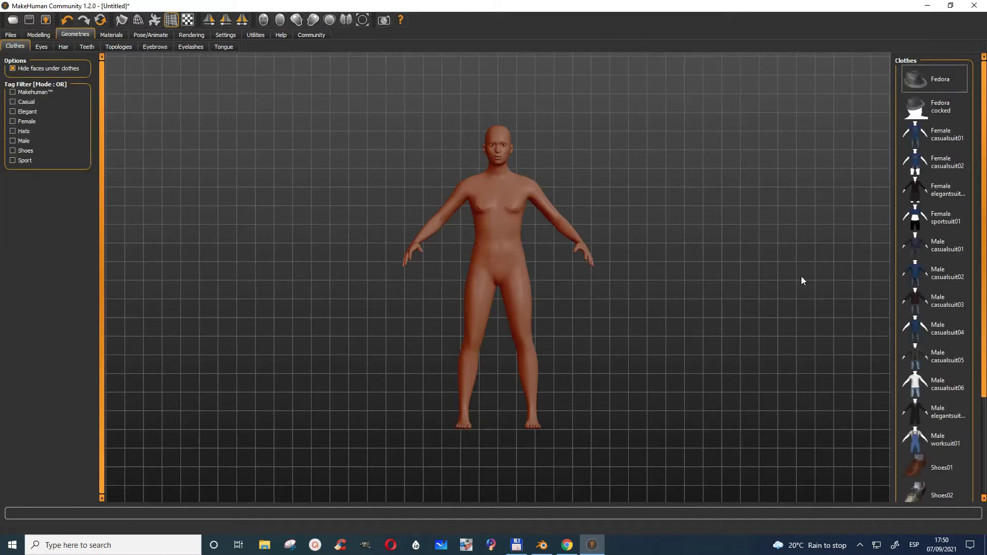
left_click(916, 163)
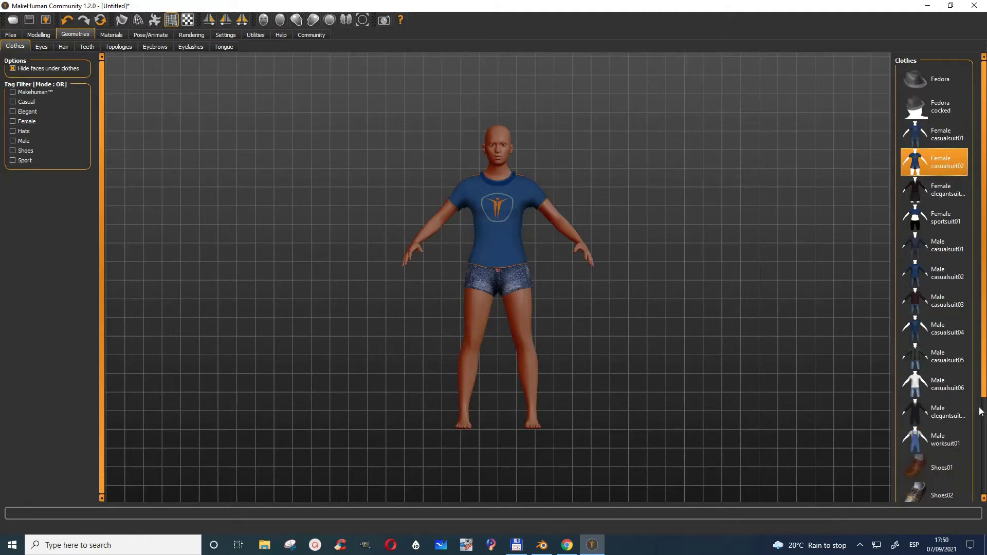
scroll(979, 411, "down", 5)
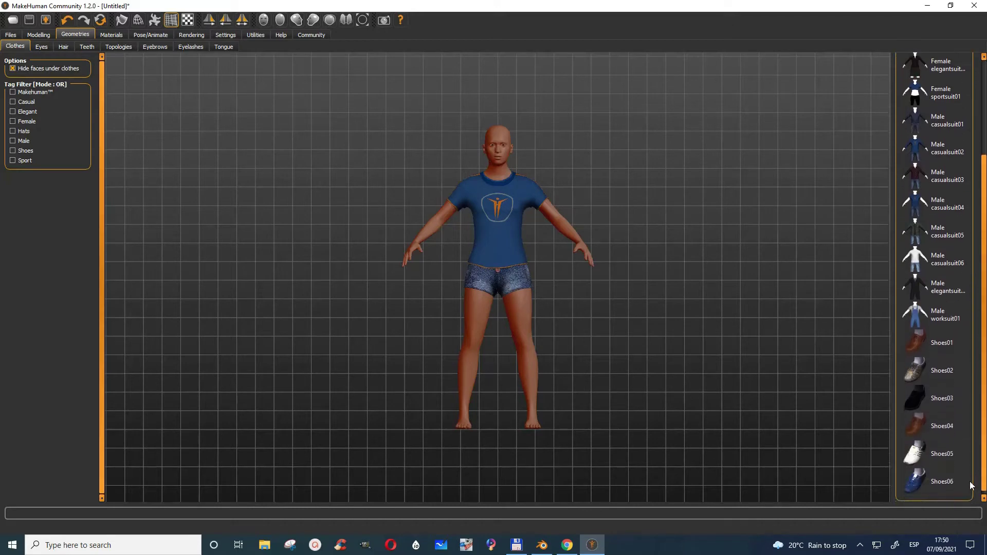
scroll(971, 463, "up", 5)
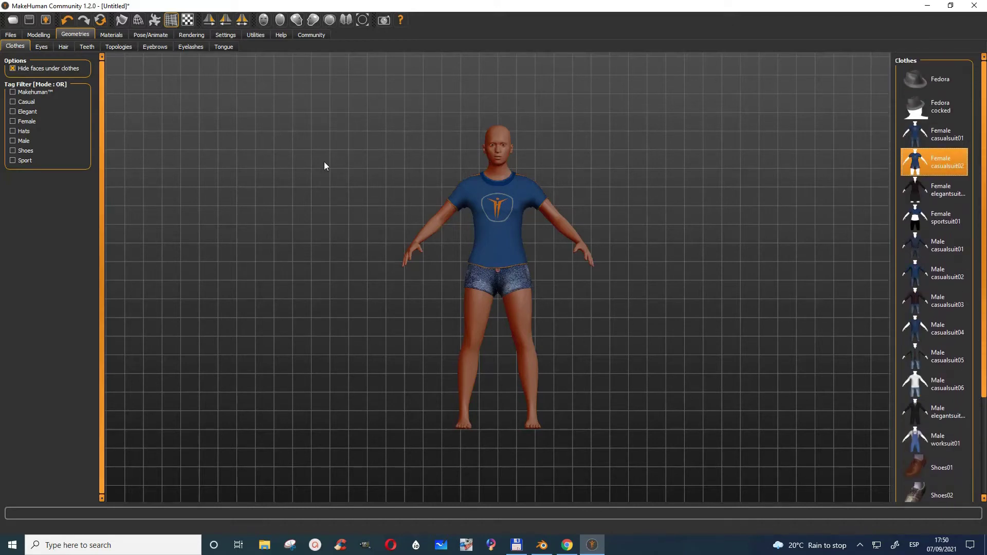
- Apply the Old asian female skin material to the character and check the available eye materials
left_click(111, 35)
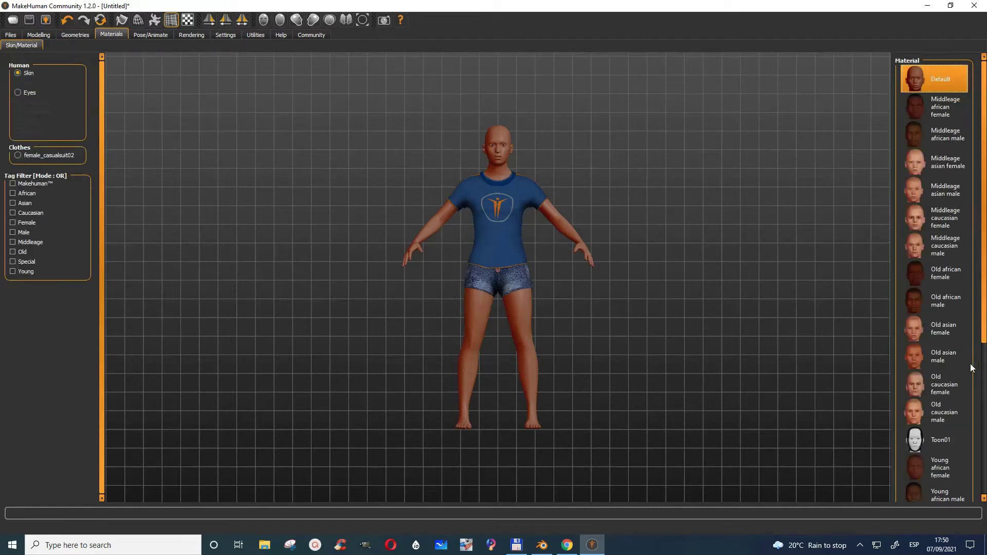
left_click(918, 334)
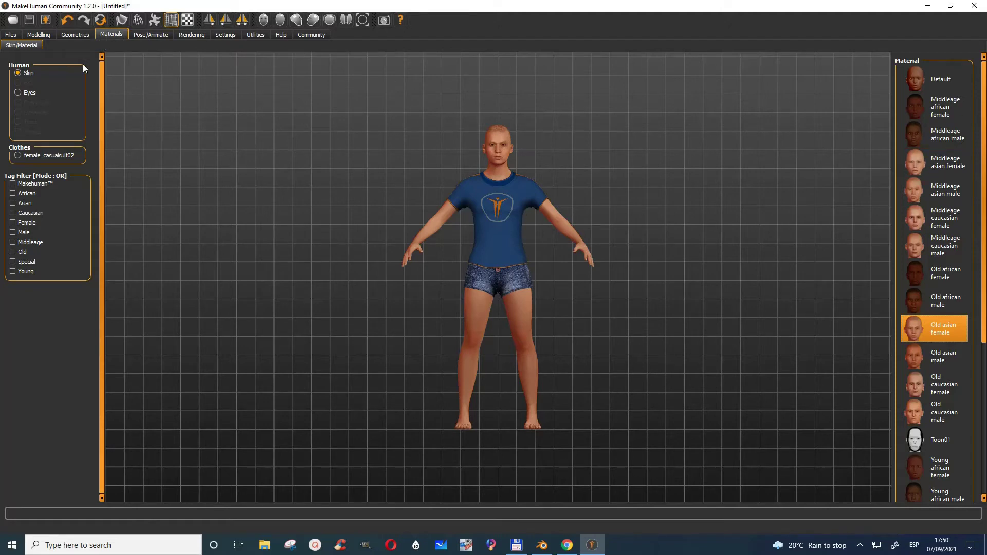
left_click(21, 92)
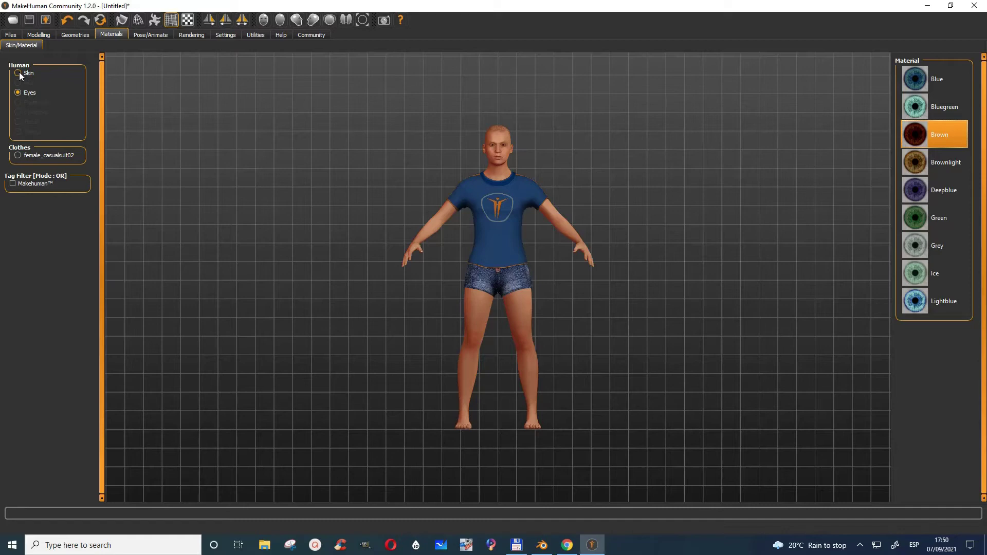
left_click(18, 73)
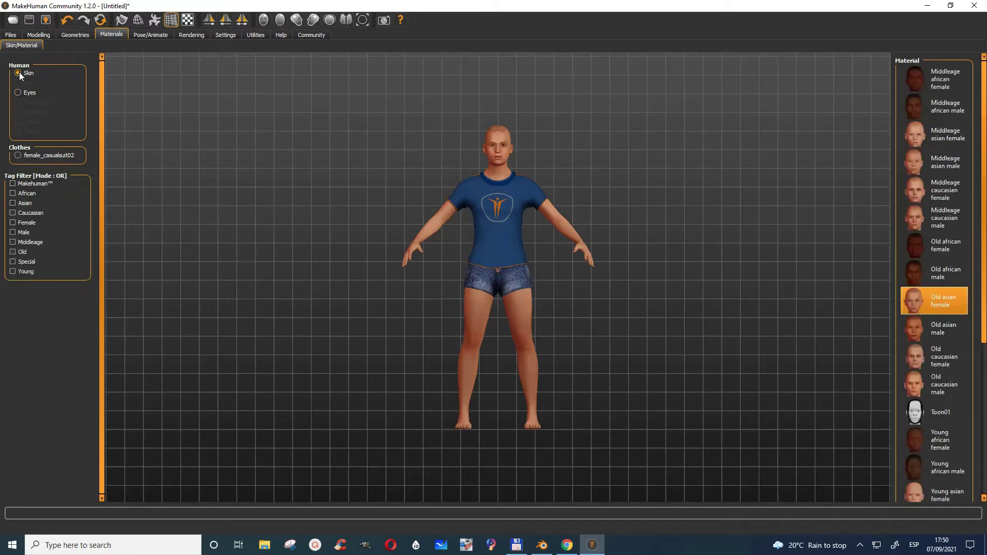
- Compare the available rig presets and assign the Game engine skeleton to the character
left_click(160, 39)
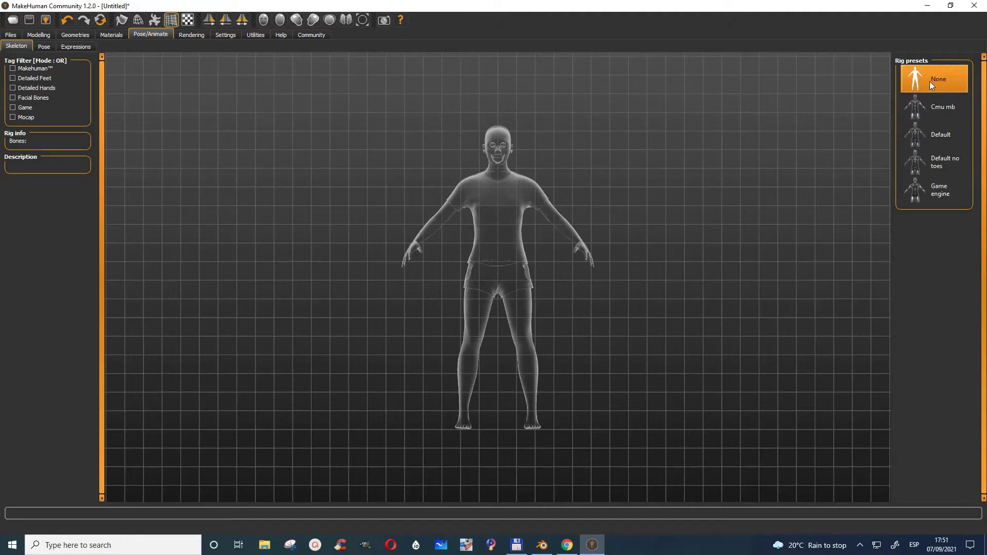
left_click(932, 105)
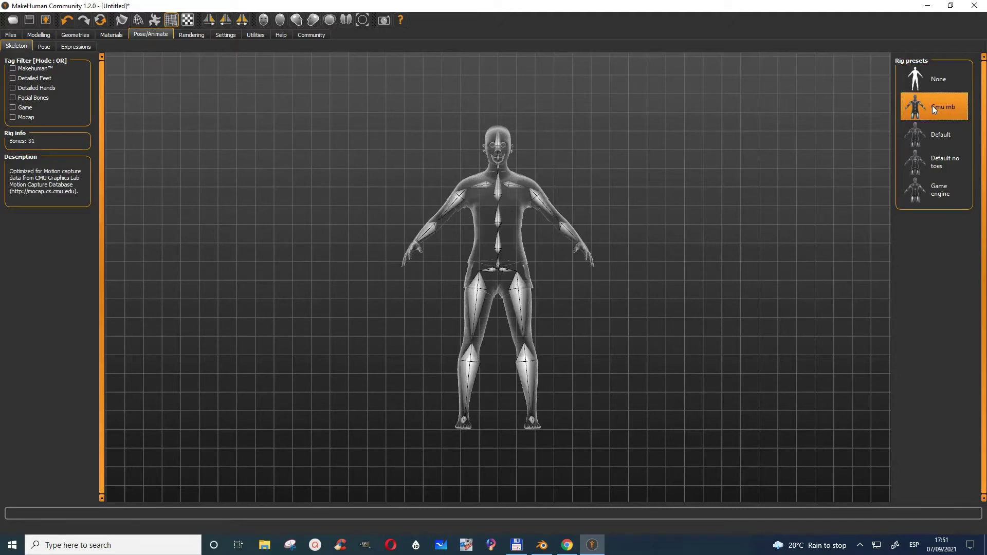
left_click(938, 139)
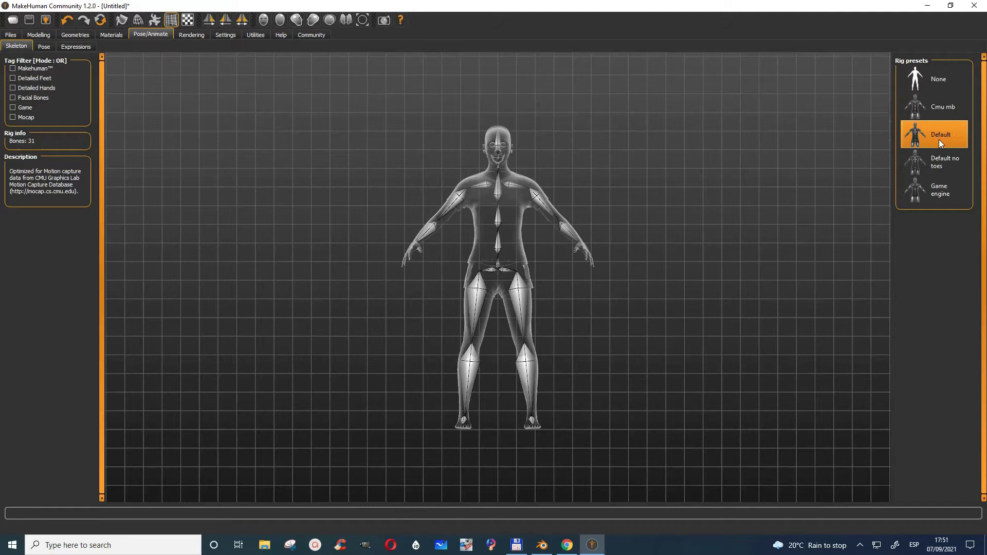
left_click(942, 168)
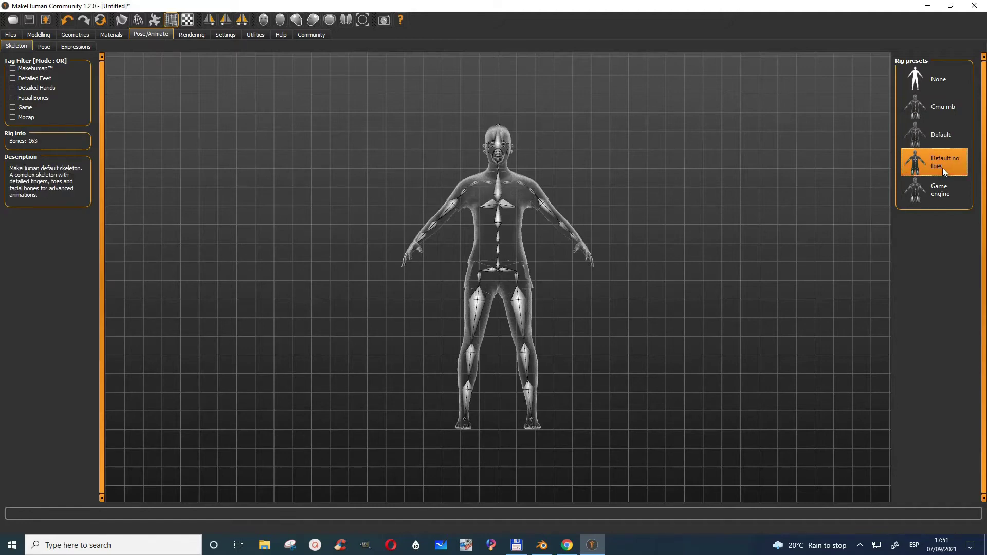
left_click(939, 138)
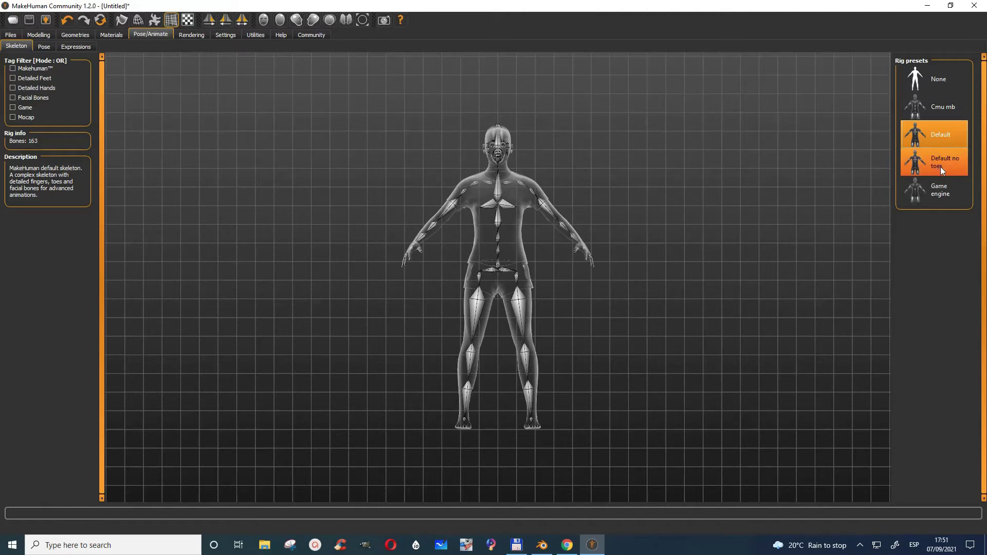
left_click(932, 106)
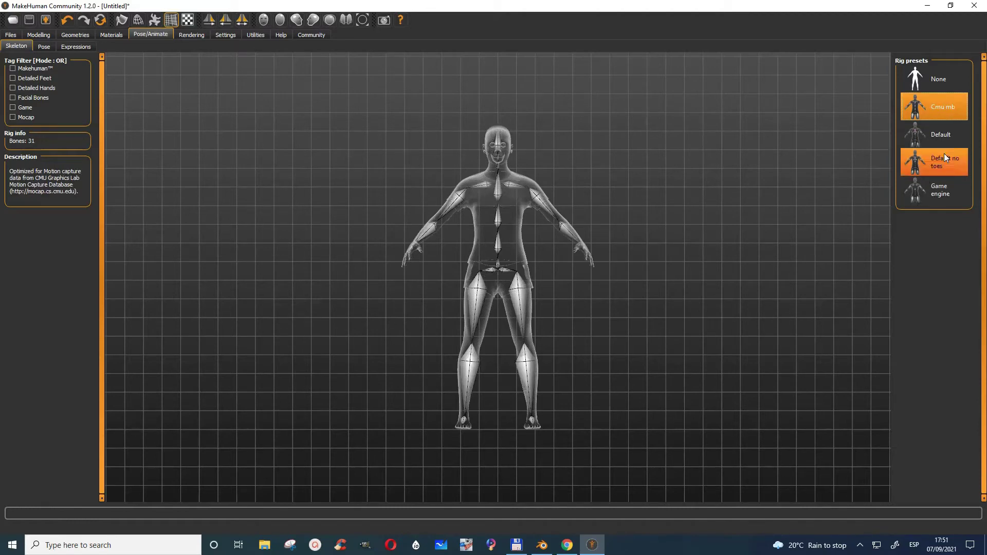
left_click(945, 187)
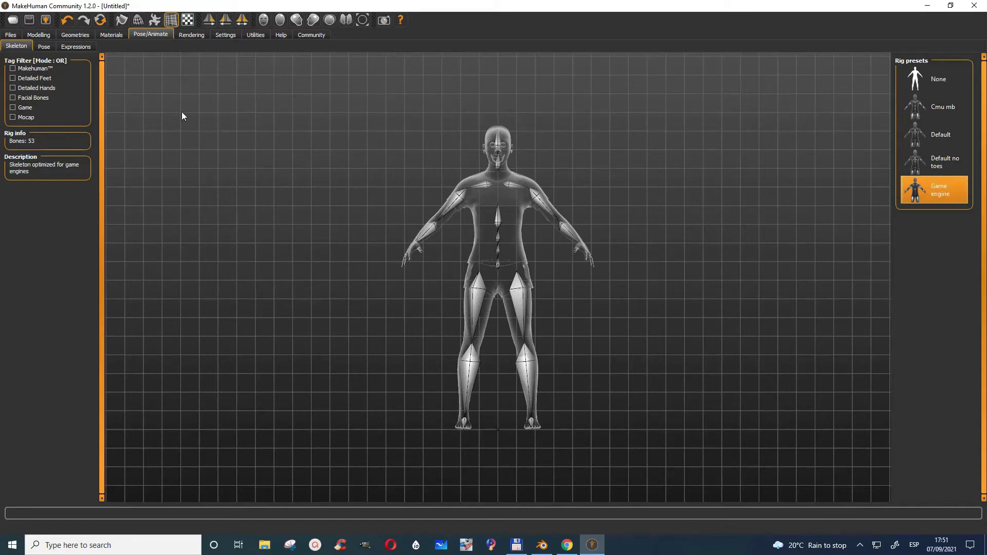
- View the character's export settings and switch to Blender to check its import options
left_click(46, 21)
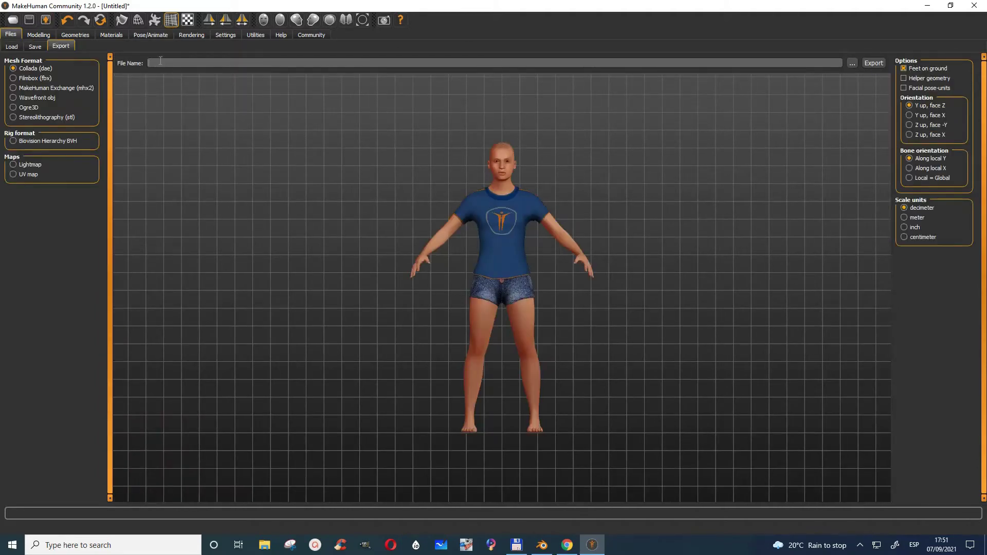
left_click(225, 65)
left_click(543, 545)
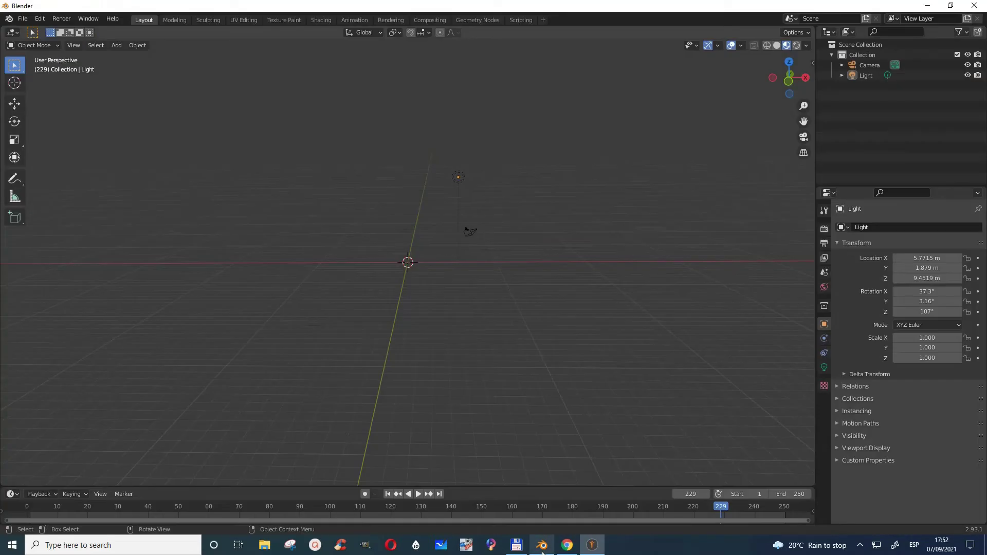
left_click(23, 21)
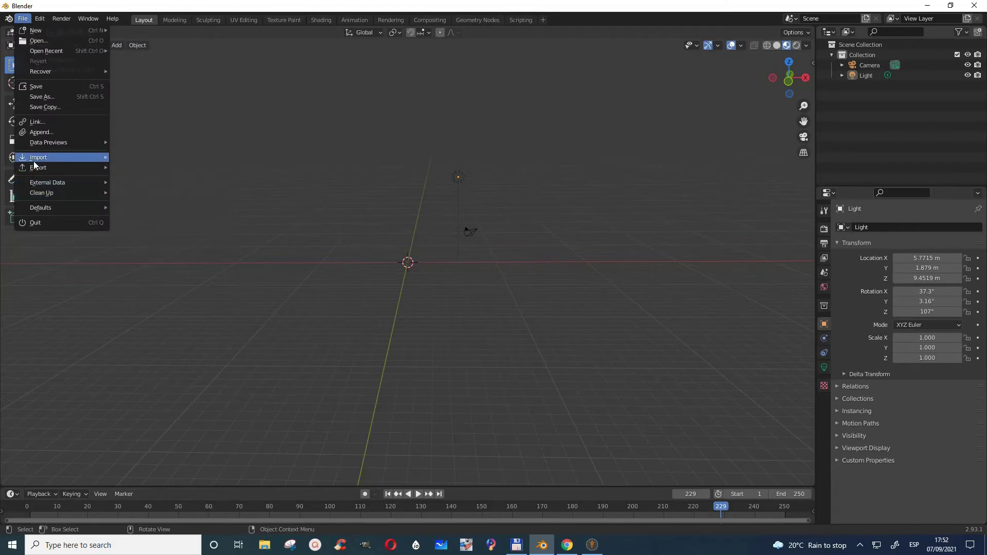
mouse_move(35, 160)
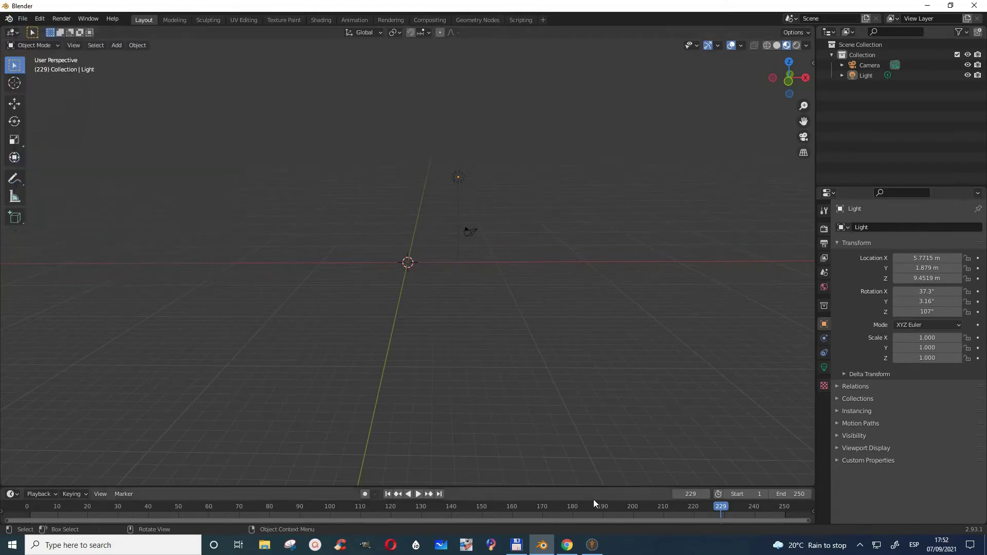
- Return to MakeHuman and view the destination folder for the Collada export without saving
left_click(592, 544)
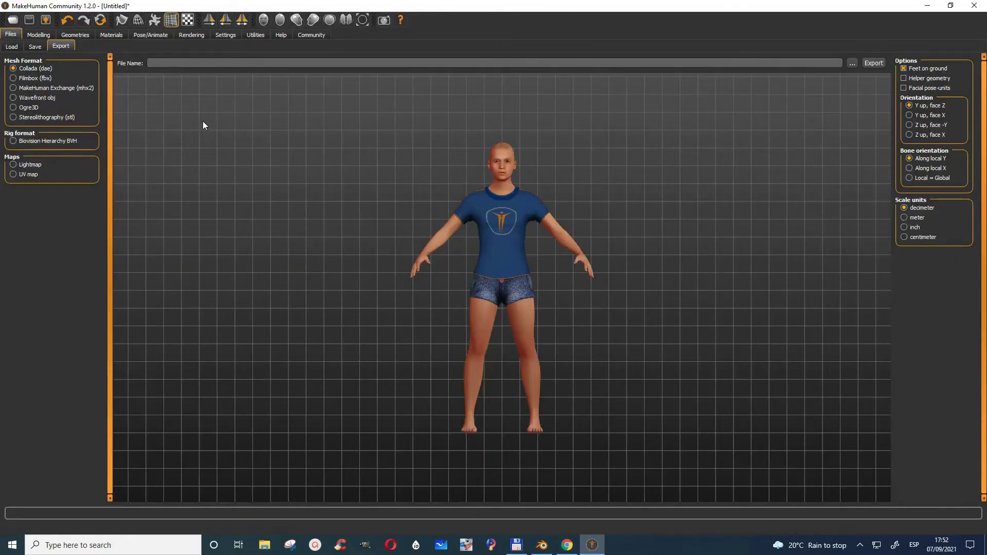
left_click(854, 67)
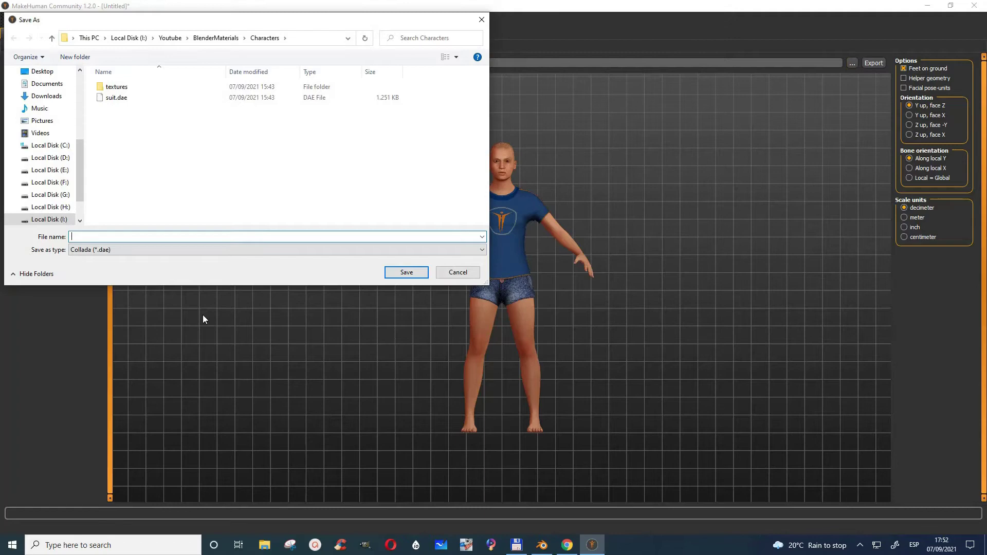
left_click(458, 276)
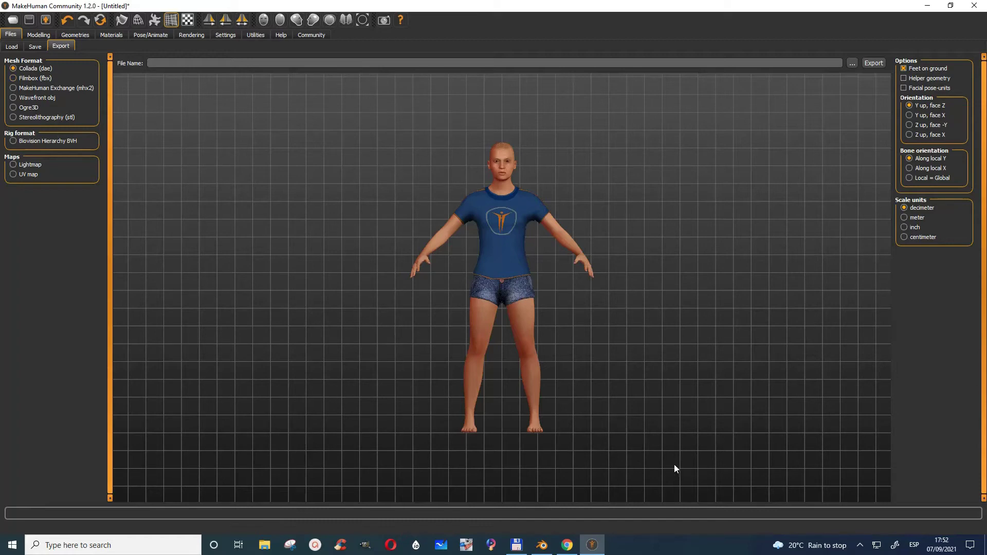
- Switch to Blender and import the character file suit.fbx from the Characters folder as FBX
left_click(542, 544)
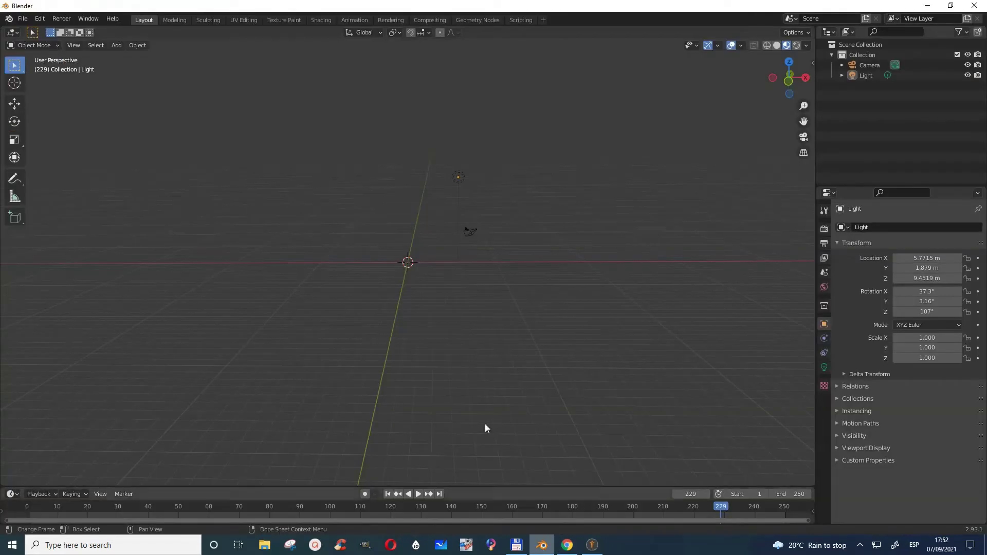
left_click(21, 19)
mouse_move(58, 161)
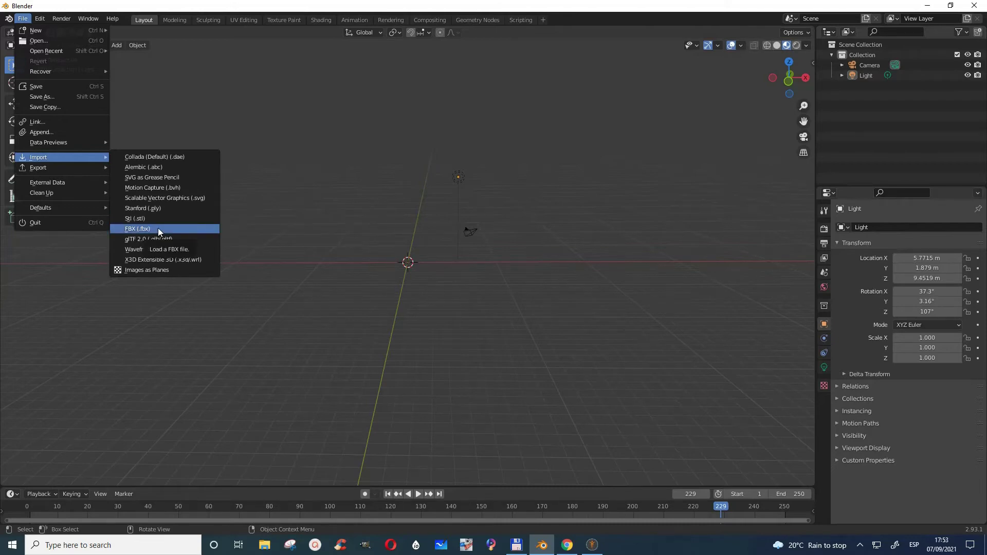
left_click(158, 229)
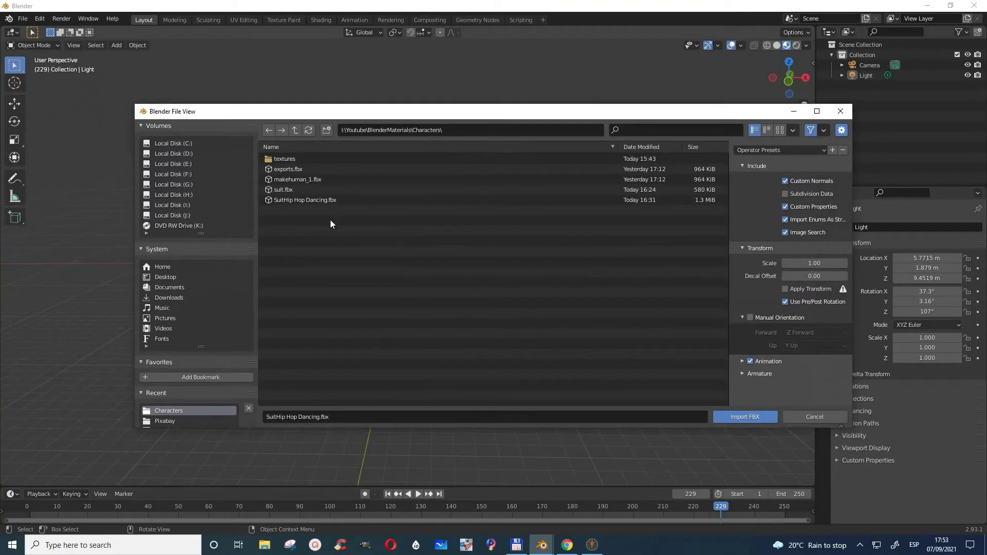
left_click(287, 192)
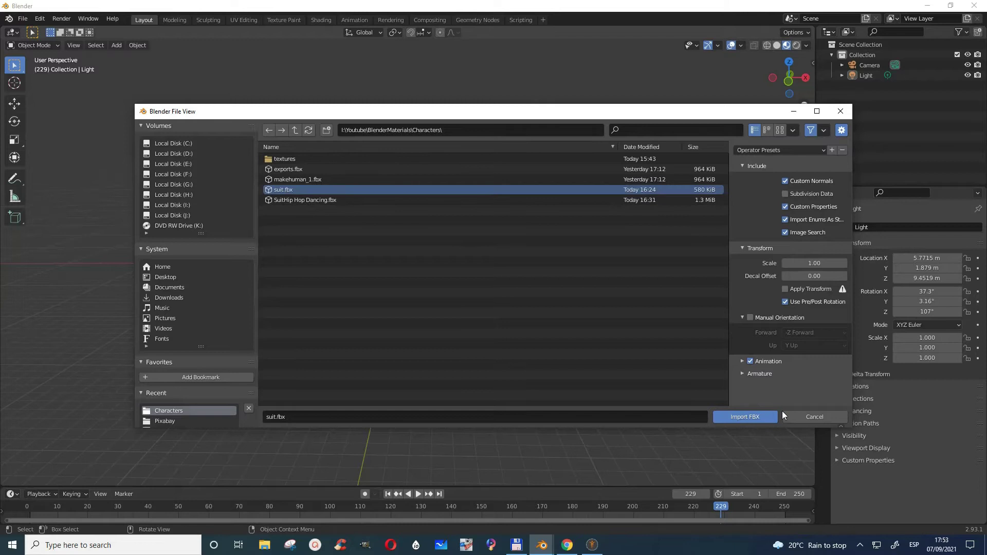
left_click(745, 417)
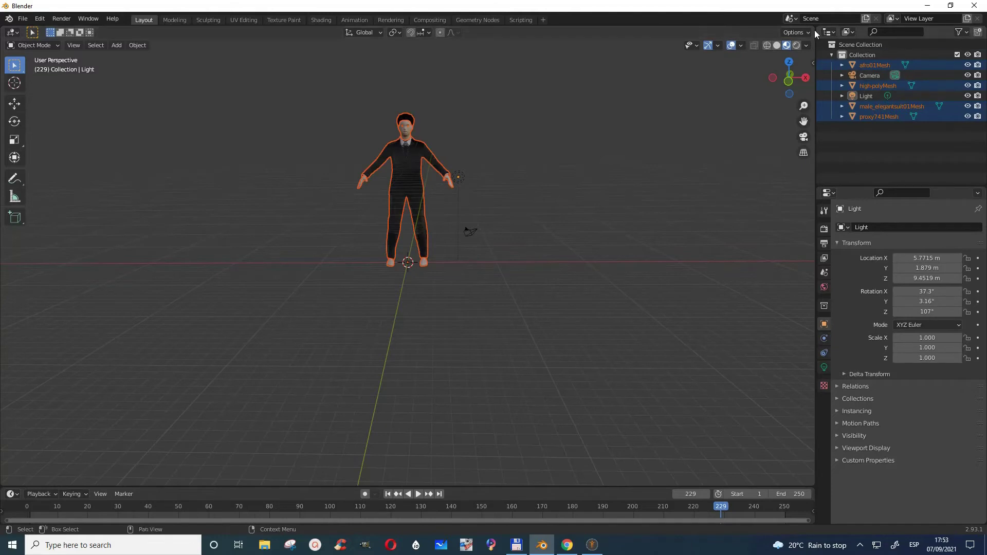
- Deselect the imported character parts and select only the suit mesh male_elegantsuit01Mesh
scroll(705, 174, "up", 2)
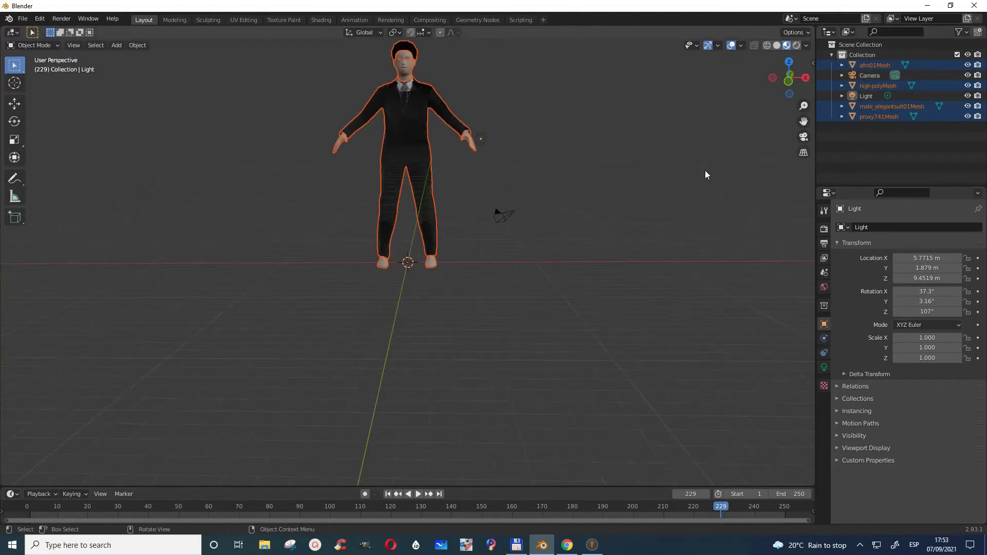
left_click(595, 181)
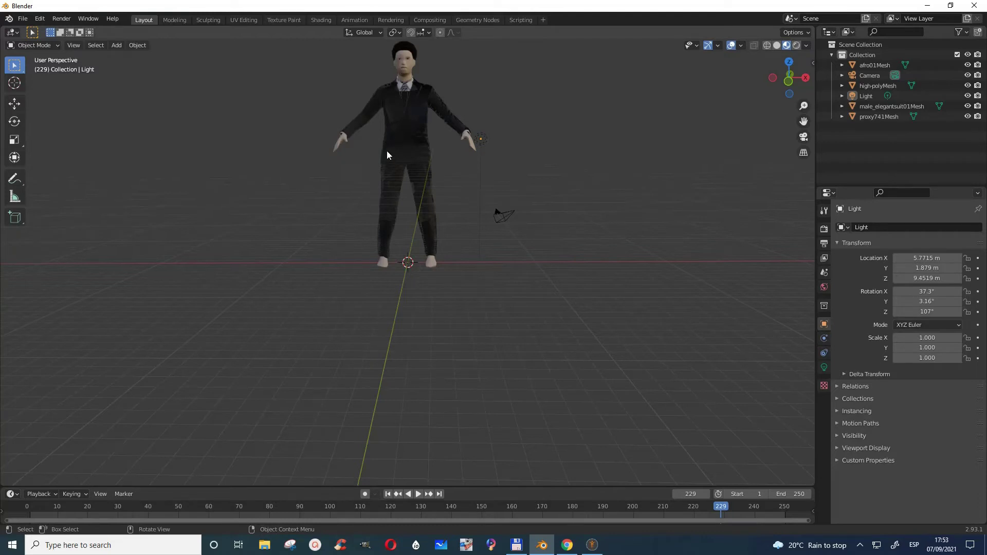
left_click(408, 138)
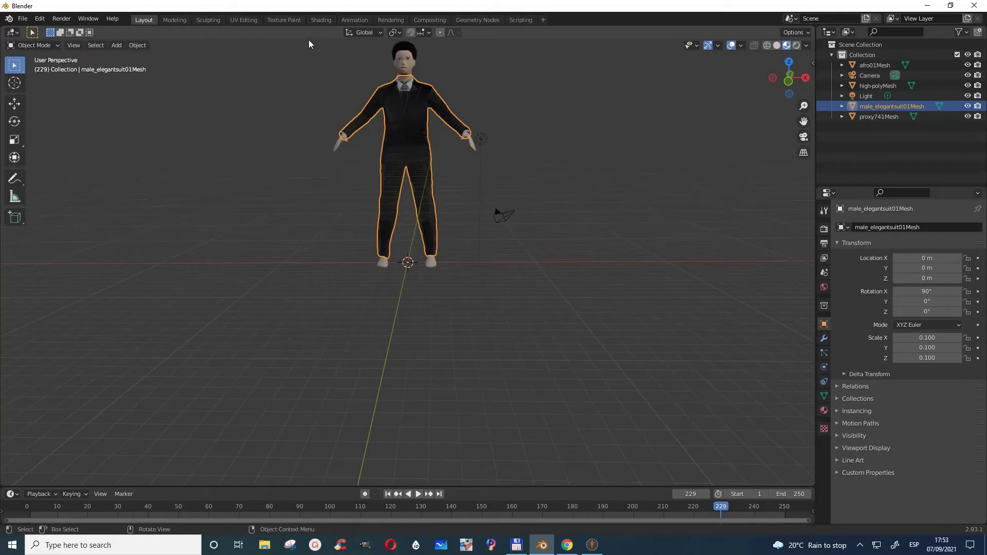
- Delete the imported character's meshes together with the light, keeping only the camera in the scene
left_click_drag(308, 40, 476, 274)
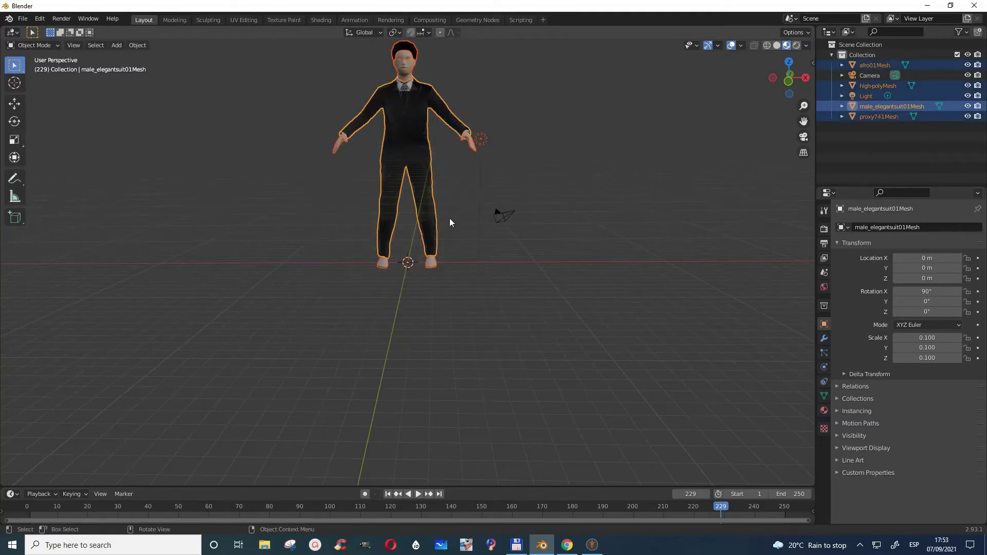
key("Delete")
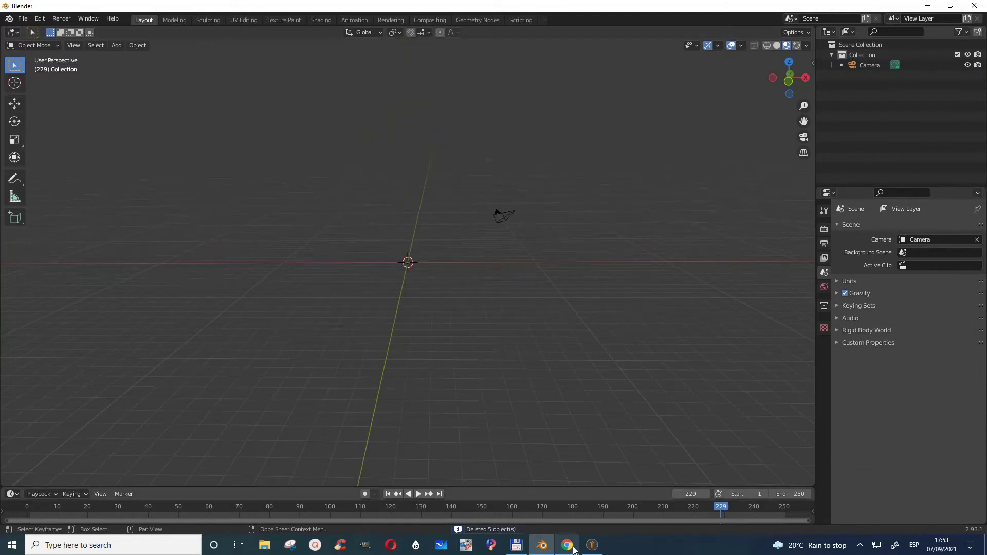
- Switch to Chrome and show the character library on the Mixamo site
mouse_move(575, 551)
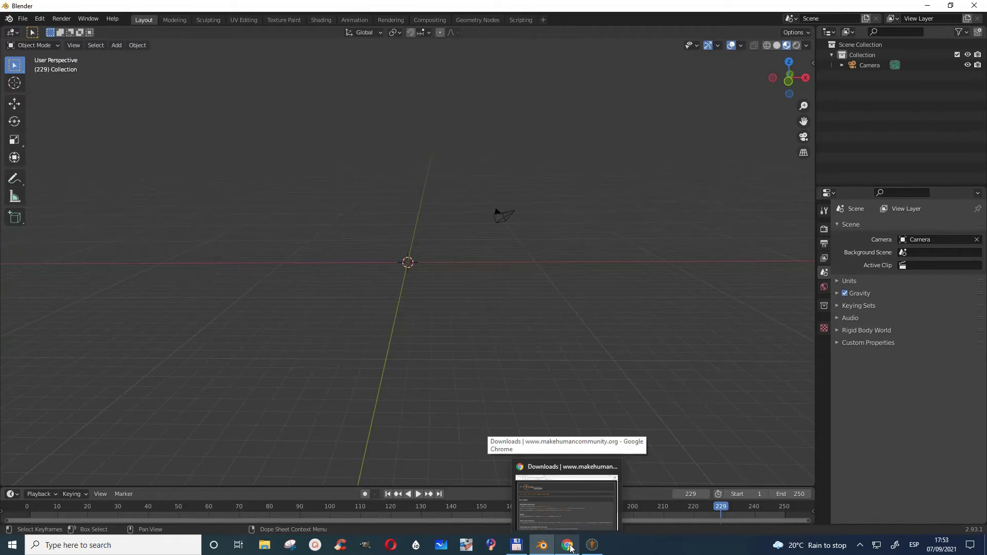
left_click(565, 549)
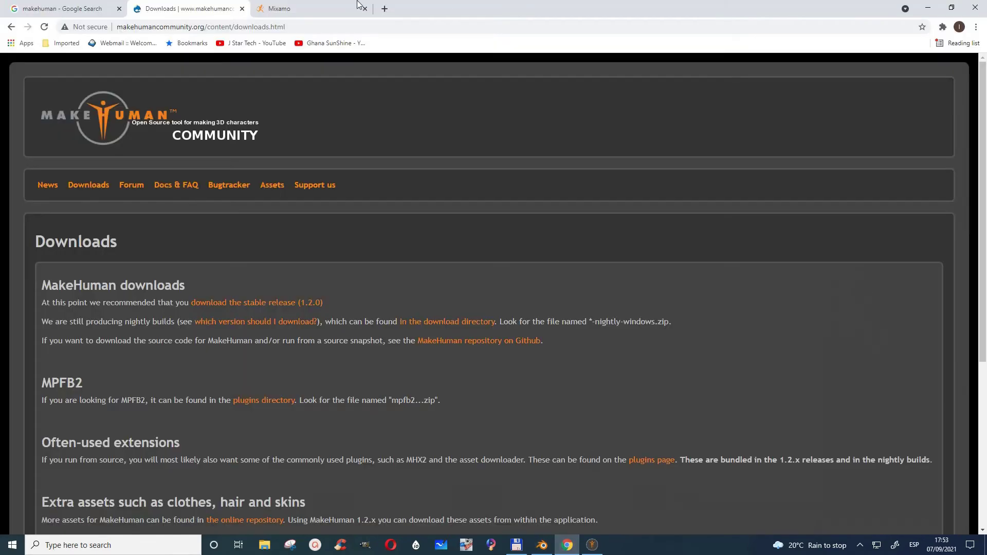
left_click(285, 15)
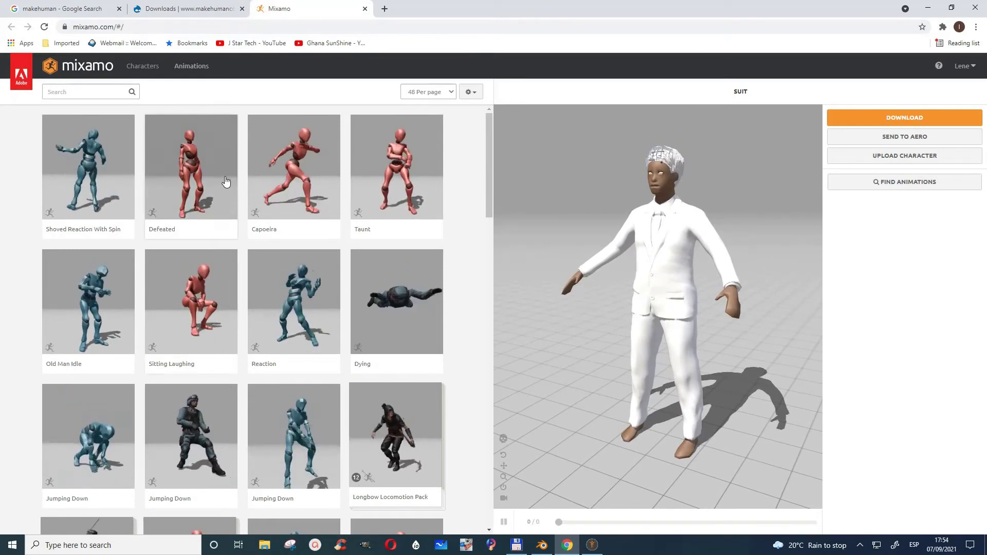
left_click(143, 67)
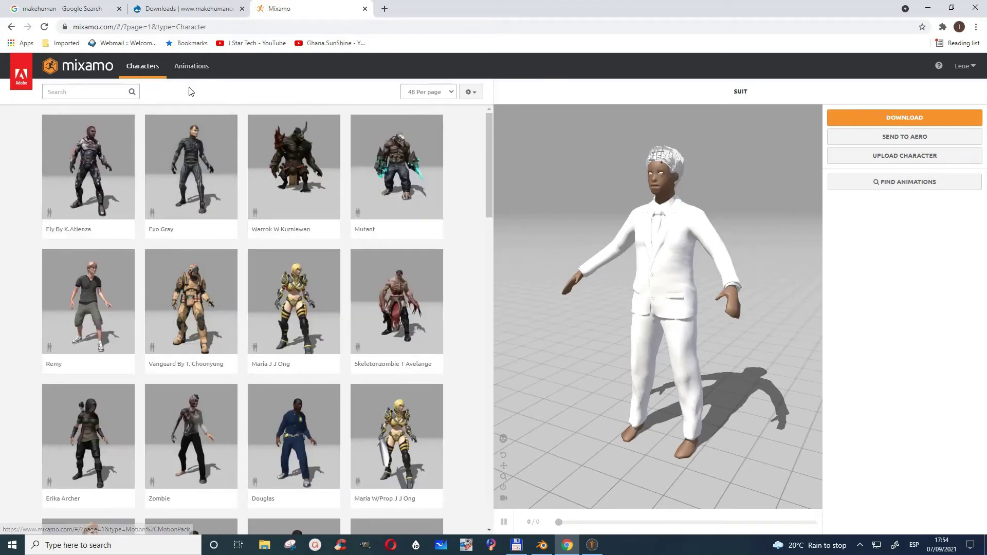
- Upload suit.fbx from the Characters folder to Mixamo as a new character
left_click(892, 160)
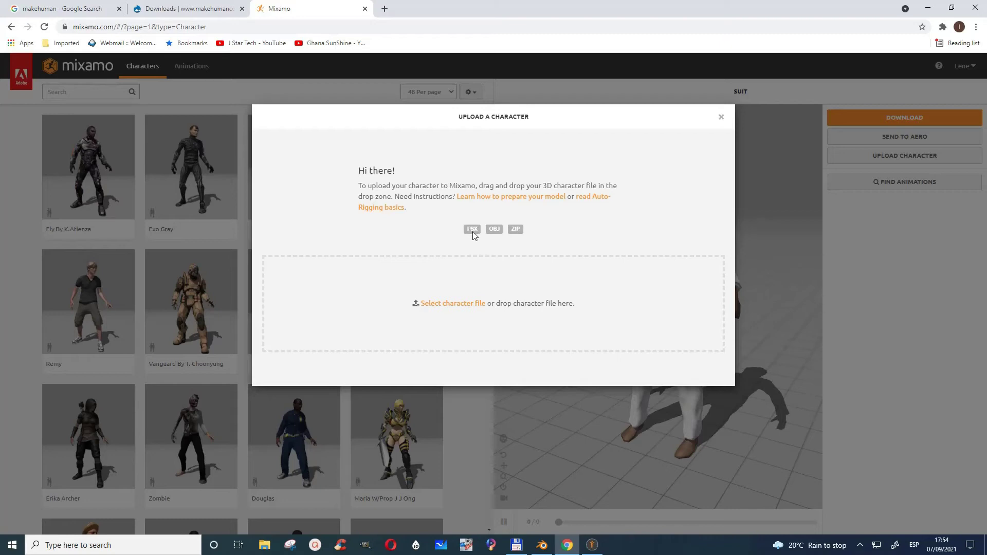
left_click(451, 309)
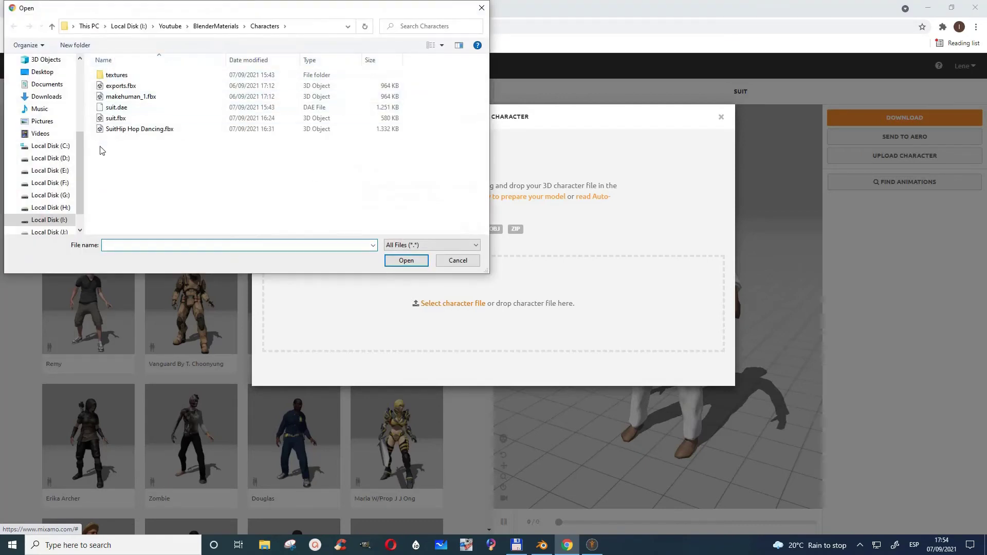
left_click(115, 119)
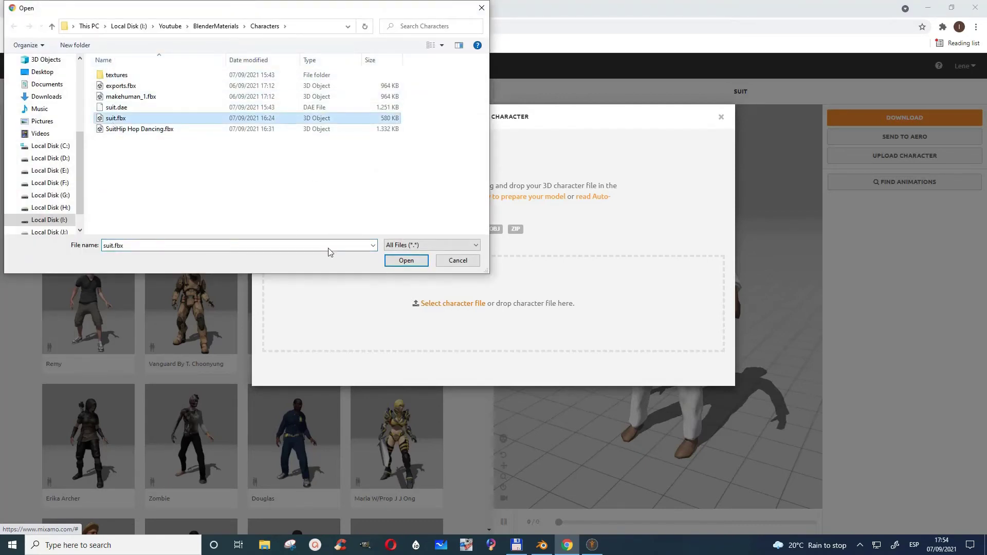
left_click(405, 261)
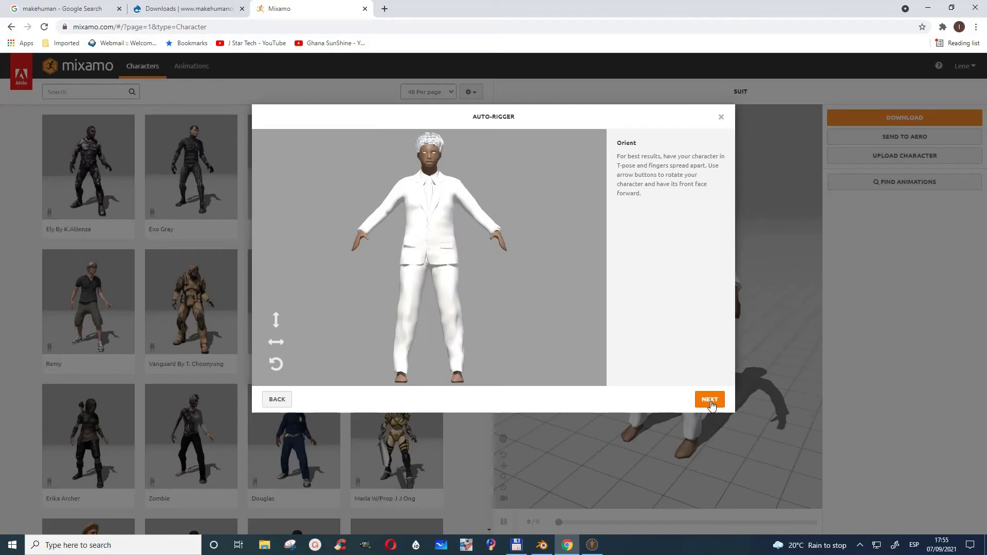
- Accept the character's orientation and place the chin, wrist and elbow markers on the model with symmetry on
left_click(710, 400)
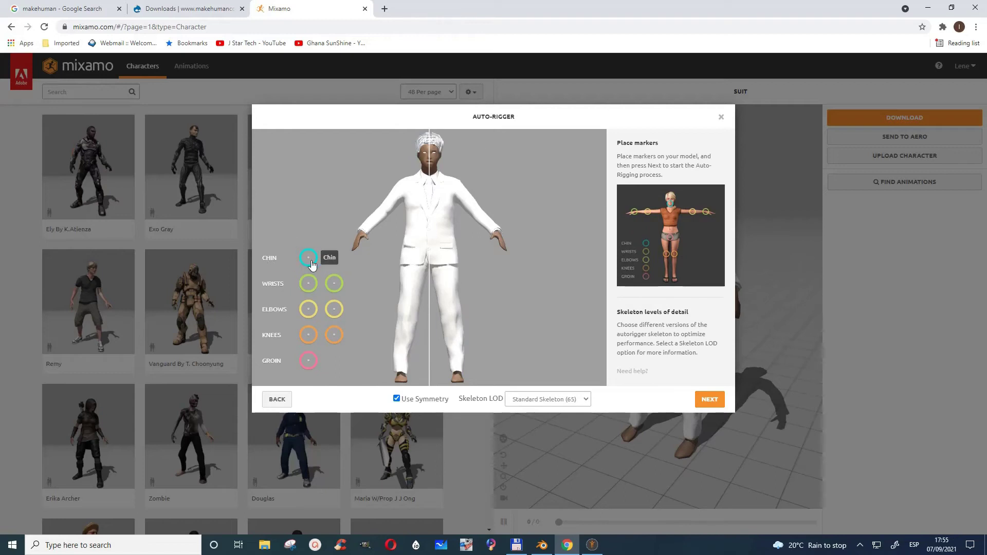
left_click_drag(312, 262, 430, 169)
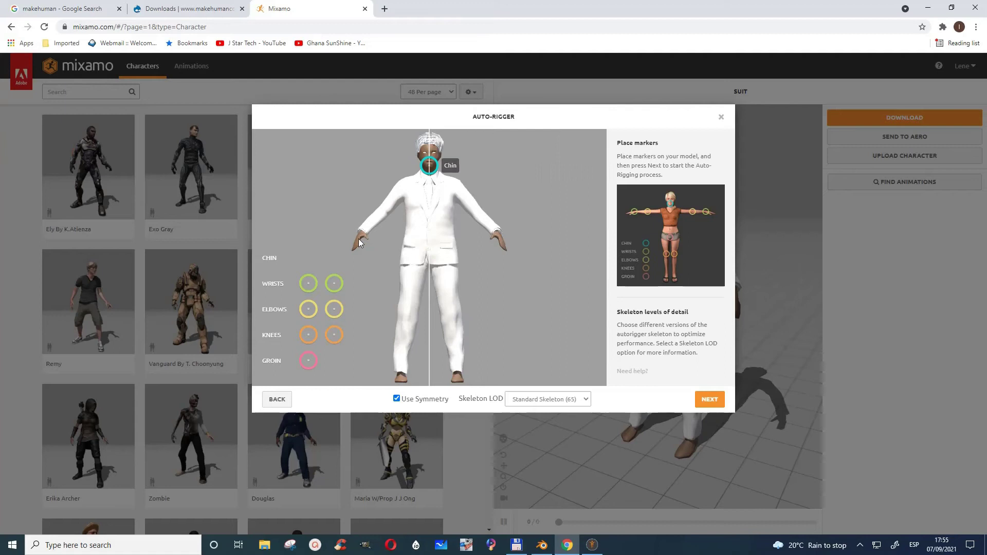
mouse_move(313, 290)
left_mouse_down()
mouse_move(377, 265)
mouse_move(390, 234)
mouse_move(362, 236)
left_mouse_up()
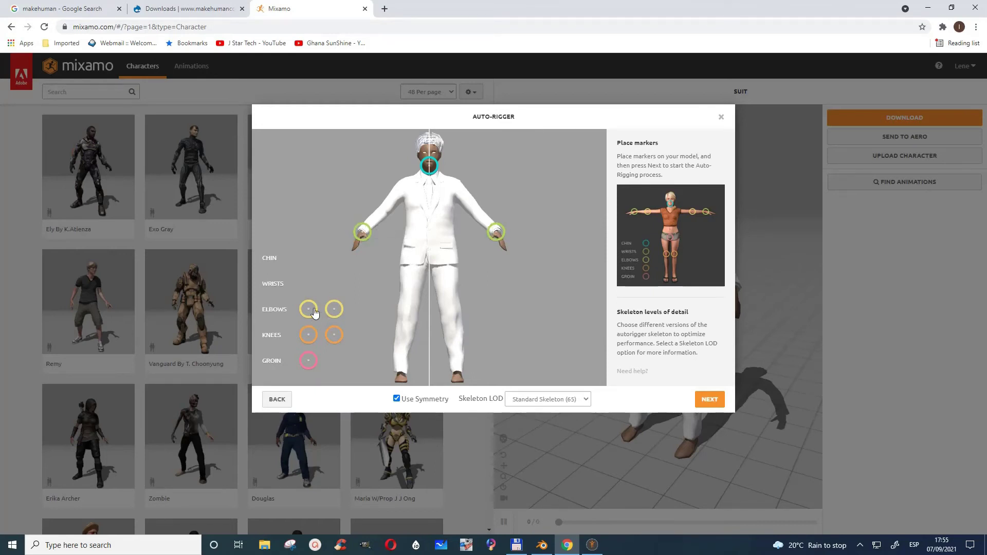
mouse_move(308, 309)
left_mouse_down()
mouse_move(374, 294)
mouse_move(411, 266)
mouse_move(418, 215)
mouse_move(387, 214)
left_mouse_up()
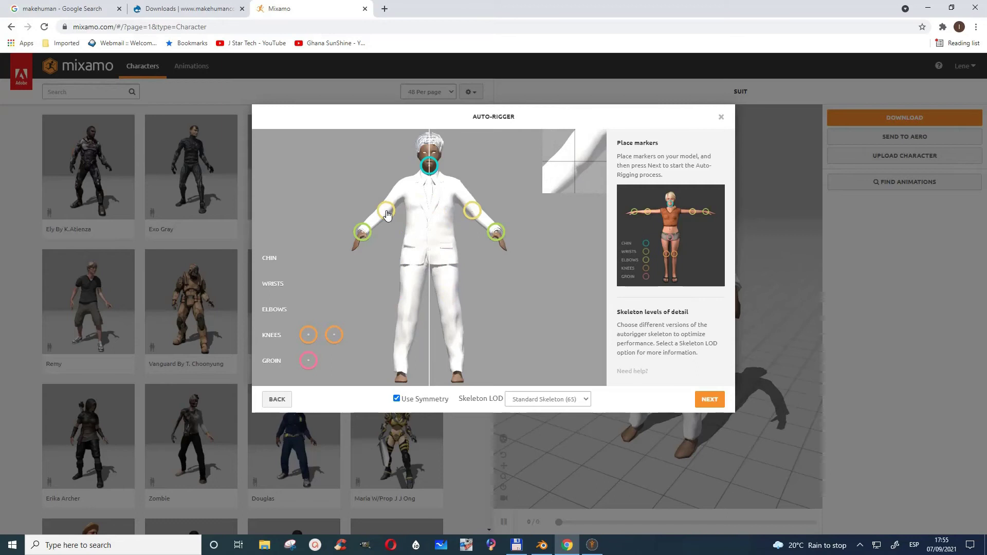
left_click_drag(387, 214, 387, 214)
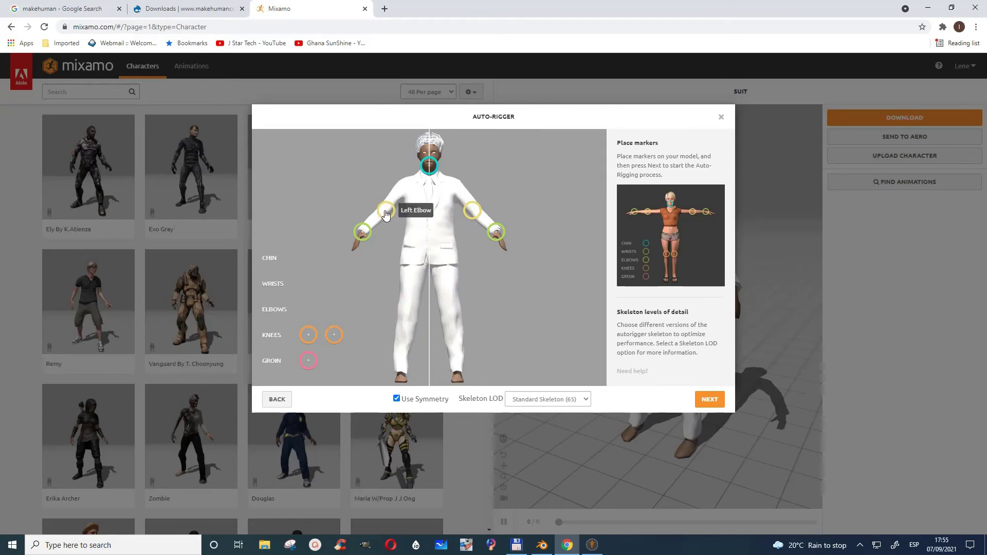
left_click_drag(386, 215, 386, 214)
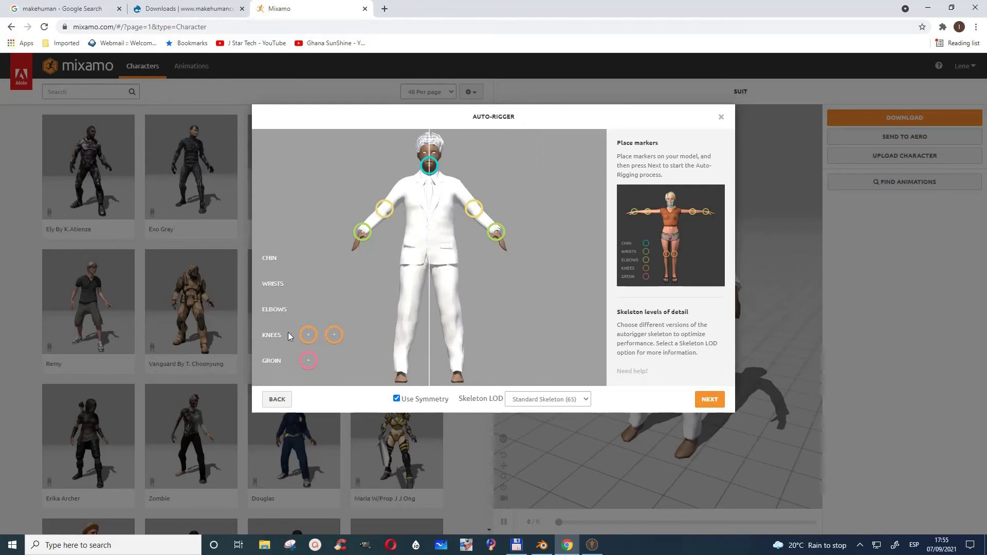
- Place the knee markers on both legs and the groin marker at the crotch
left_click_drag(312, 336, 400, 314)
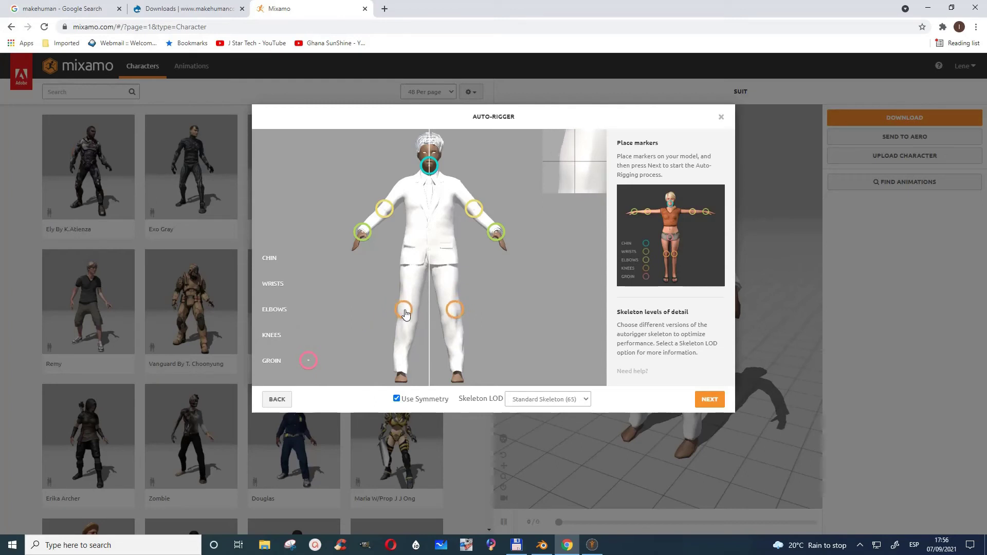
left_click_drag(409, 314, 409, 313)
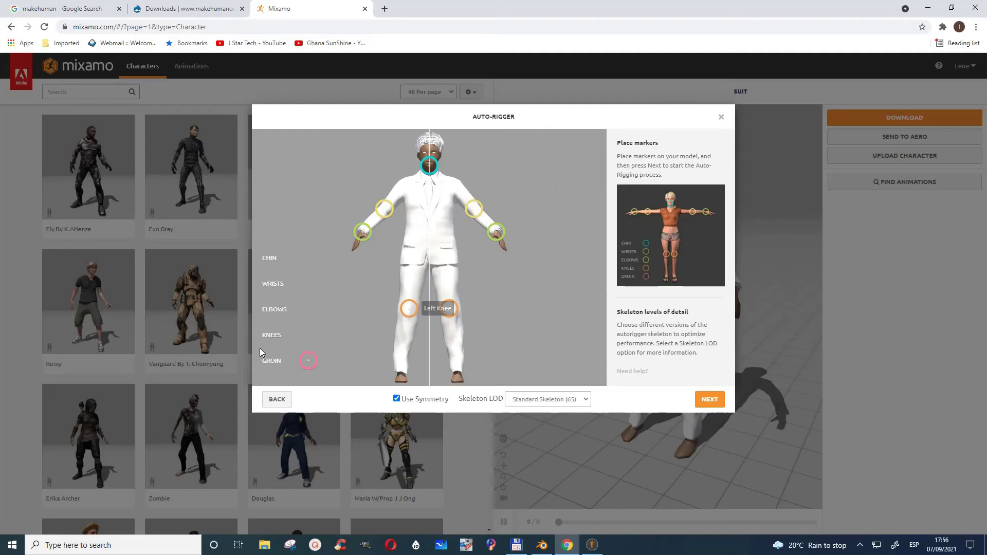
left_click_drag(306, 361, 426, 265)
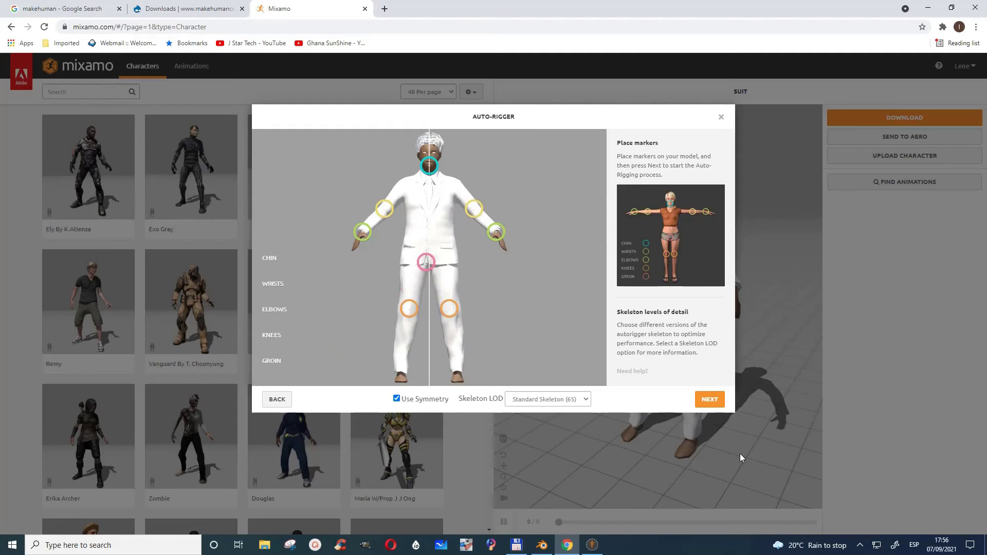
- Run the auto-rigging and accept the rigged suit model as the new current character
left_click(709, 401)
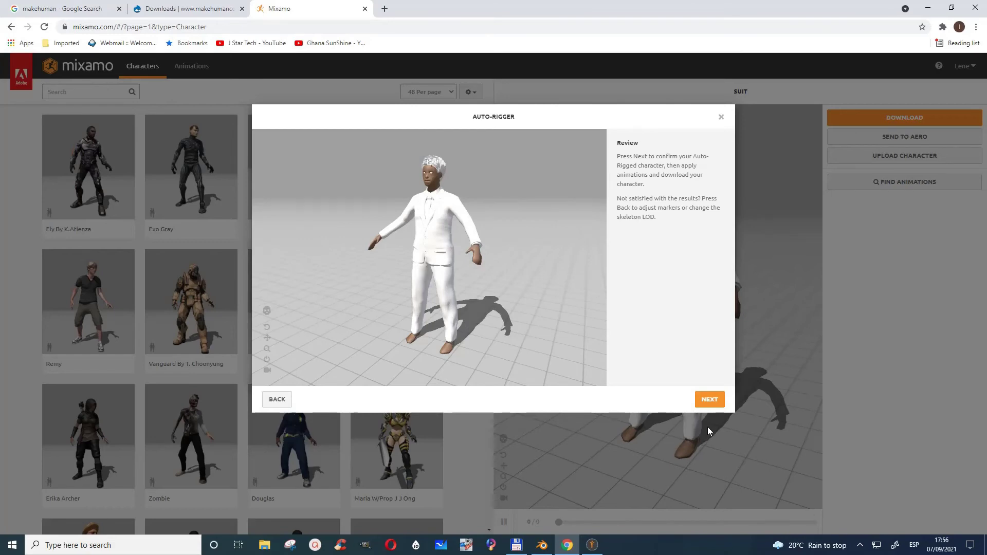
left_click(708, 400)
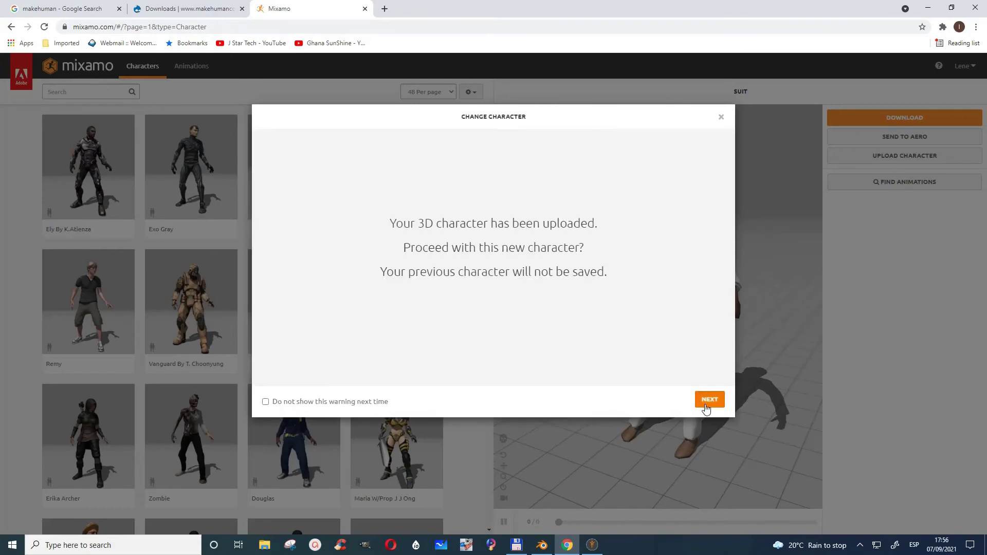
left_click(706, 408)
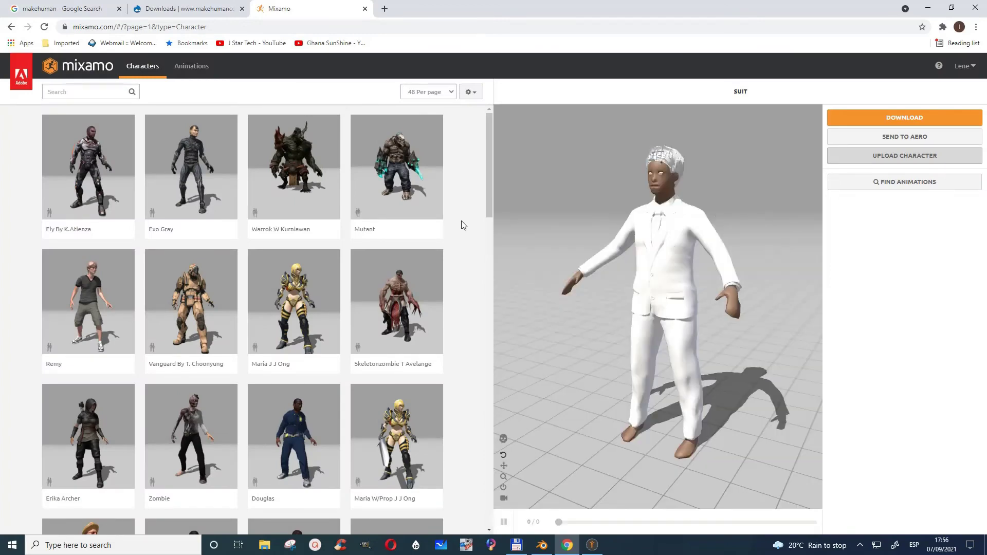
- Search the animations for "dancing" and apply Dancing Twerk to the suit character
left_click(196, 71)
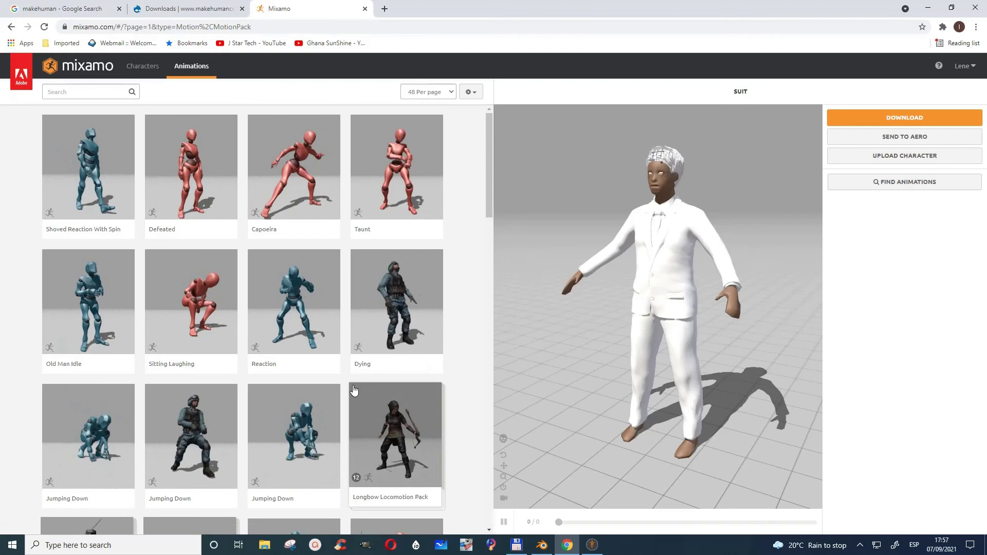
left_click(101, 92)
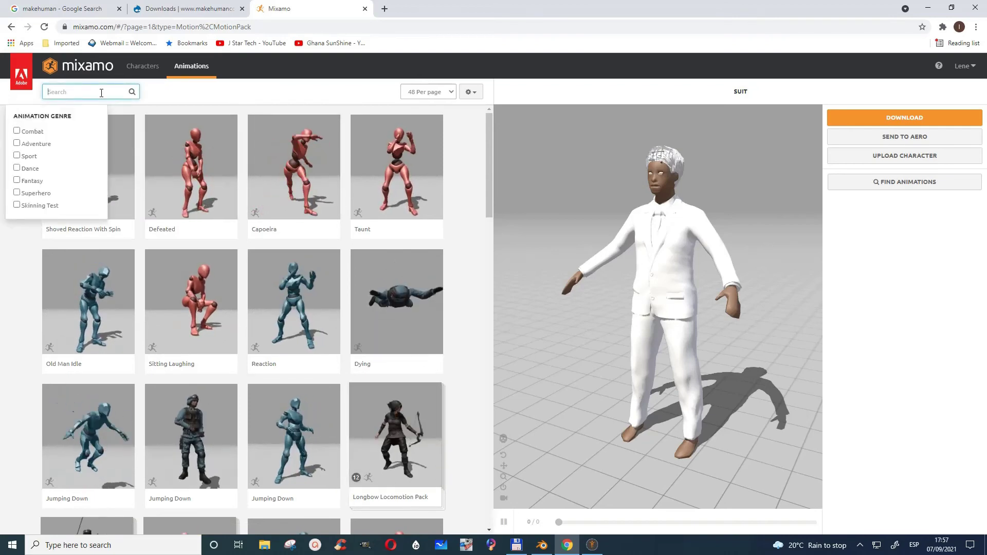
type("danc")
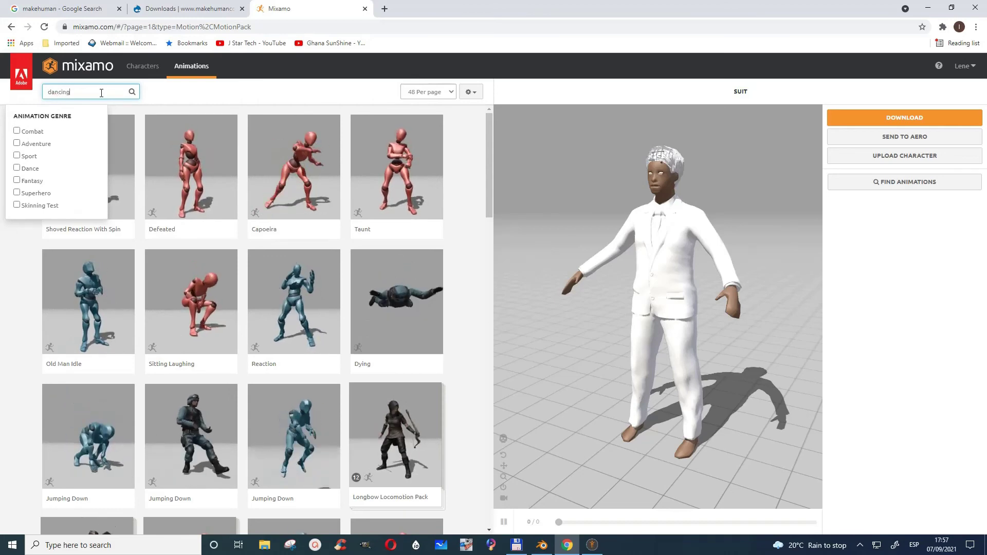
type("ing")
key("Return")
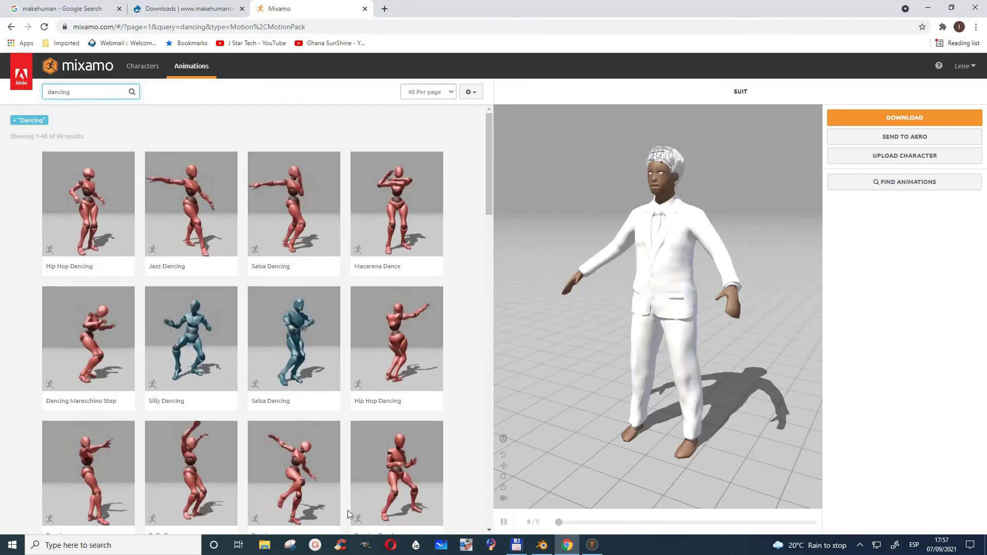
scroll(347, 509, "down", 3)
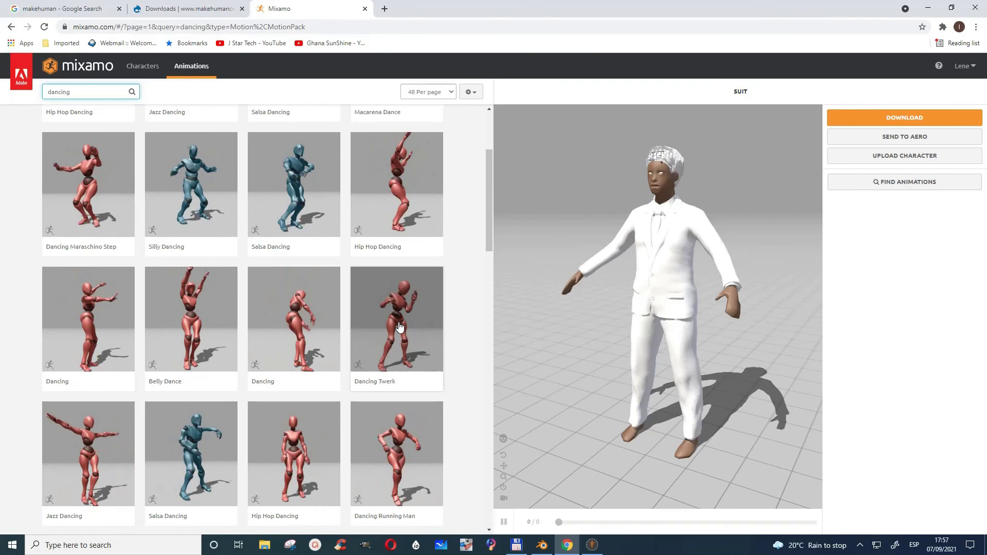
left_click(399, 327)
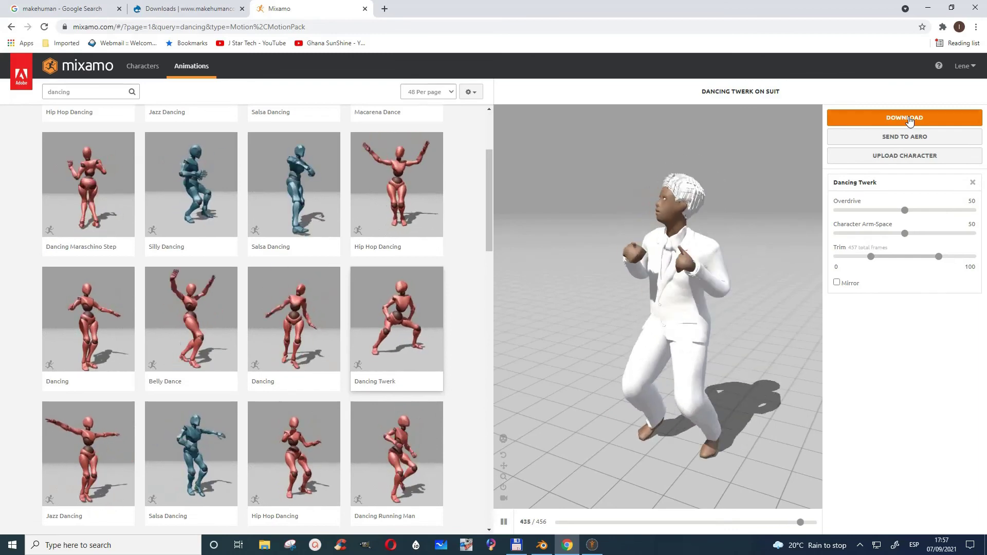
- Download Dancing Twerk.fbx as FBX Binary with skin at 30 frames per second, choosing the Characters folder in BlenderMaterials as its destination
left_click(909, 119)
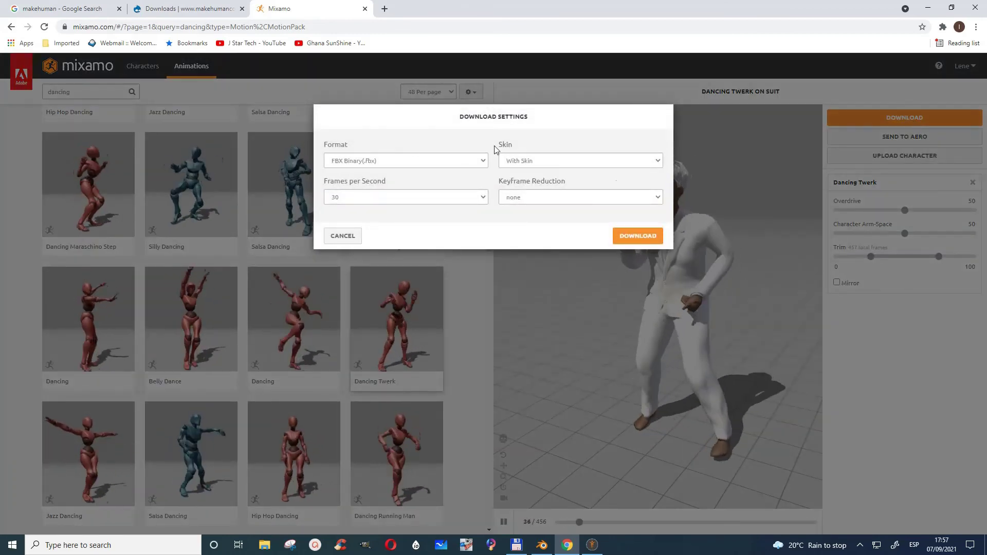
left_click(637, 235)
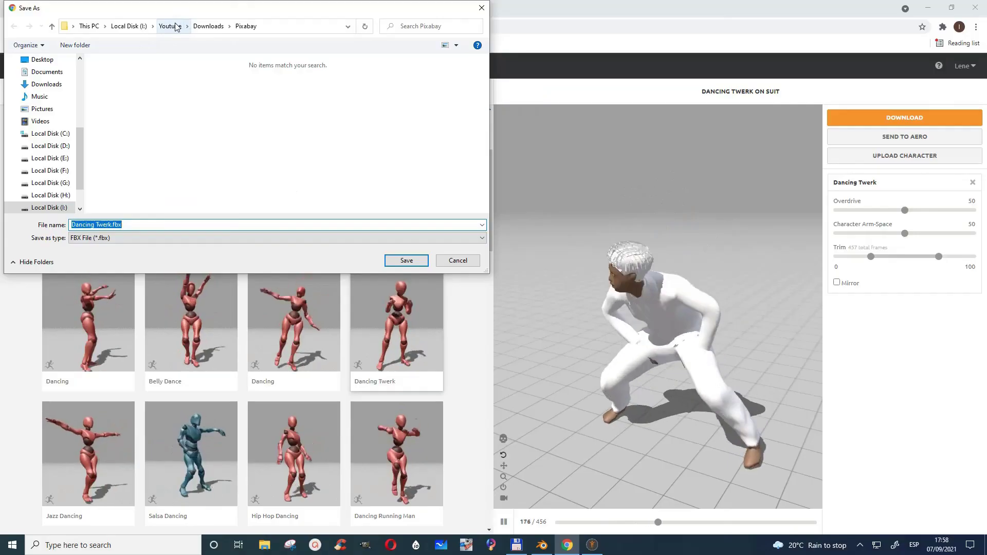
left_click(173, 26)
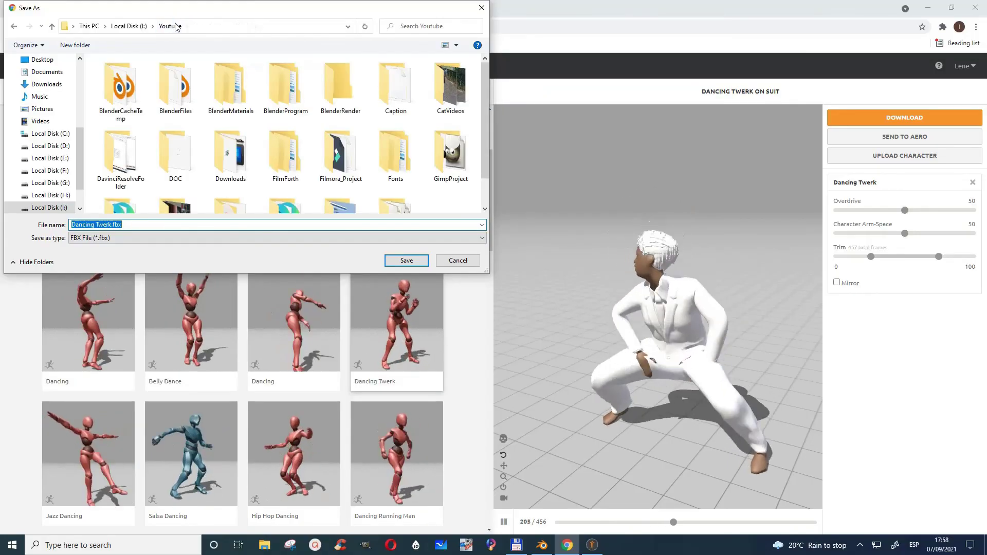
double_click(243, 110)
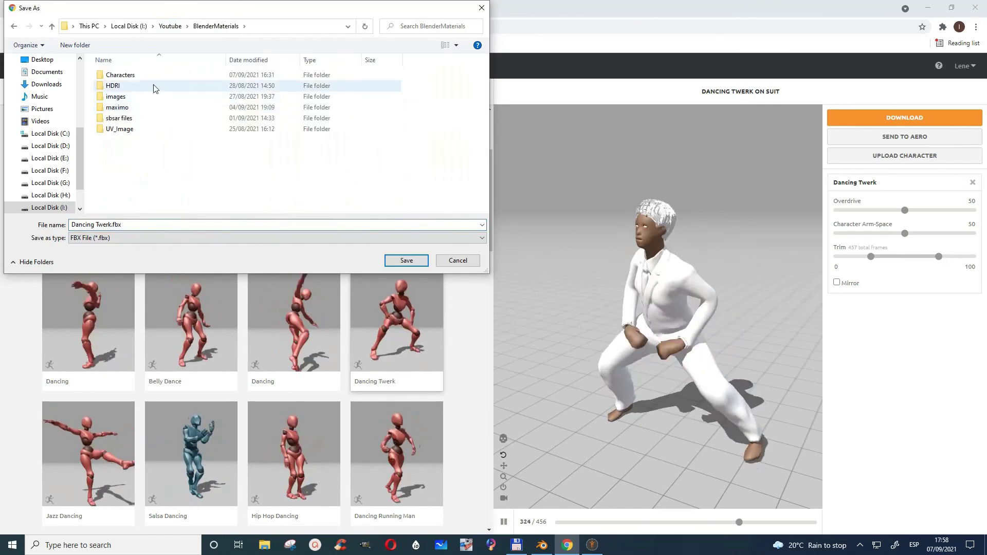
left_click(149, 78)
double_click(149, 77)
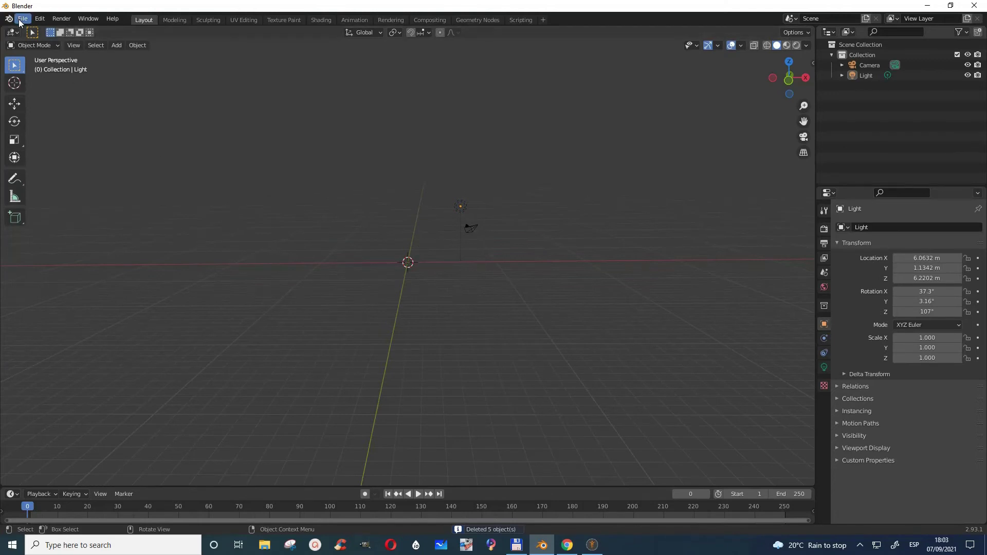
- Import the FBX file Dancing Twerk.fbx from the BlenderMaterials Characters folder into the scene with the default import settings
left_click(21, 19)
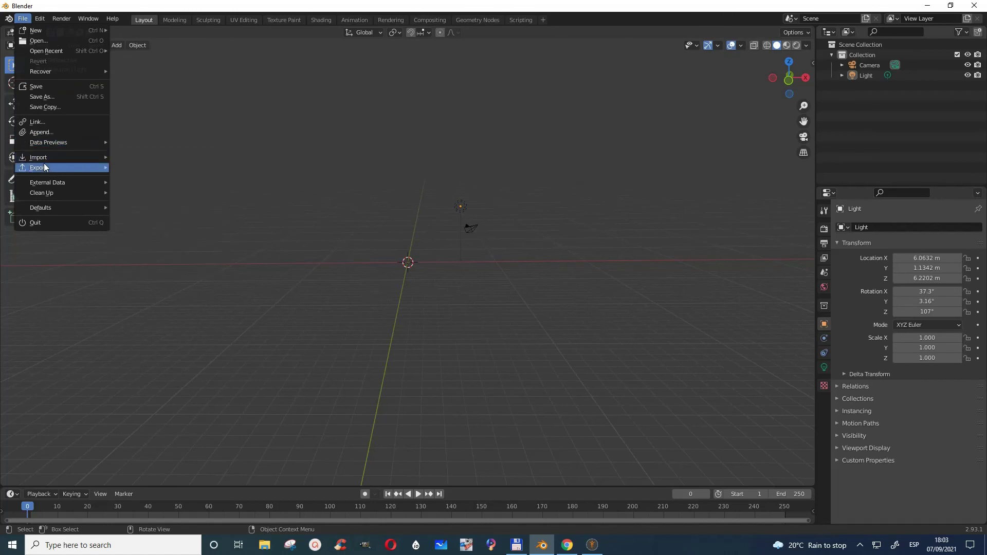
mouse_move(44, 158)
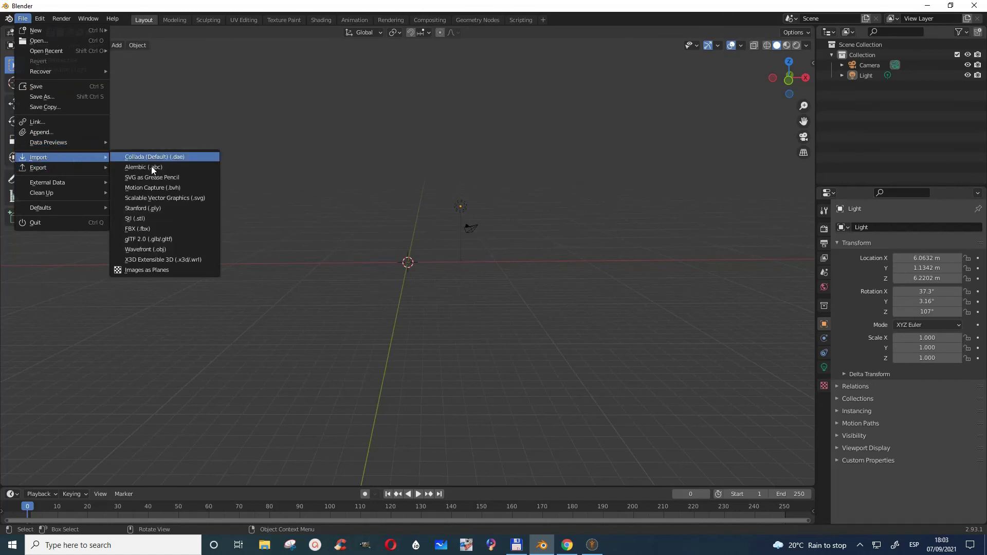
left_click(156, 229)
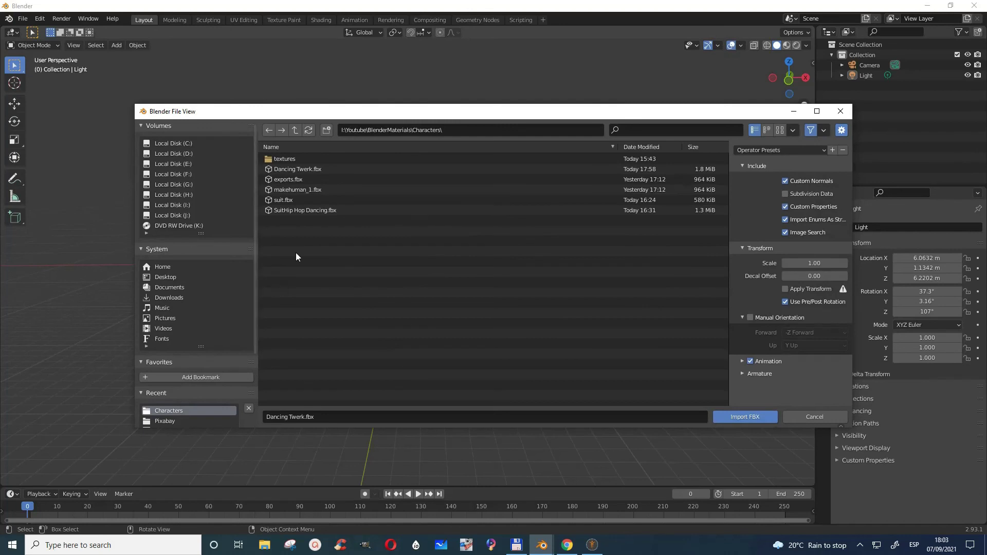
left_click(300, 168)
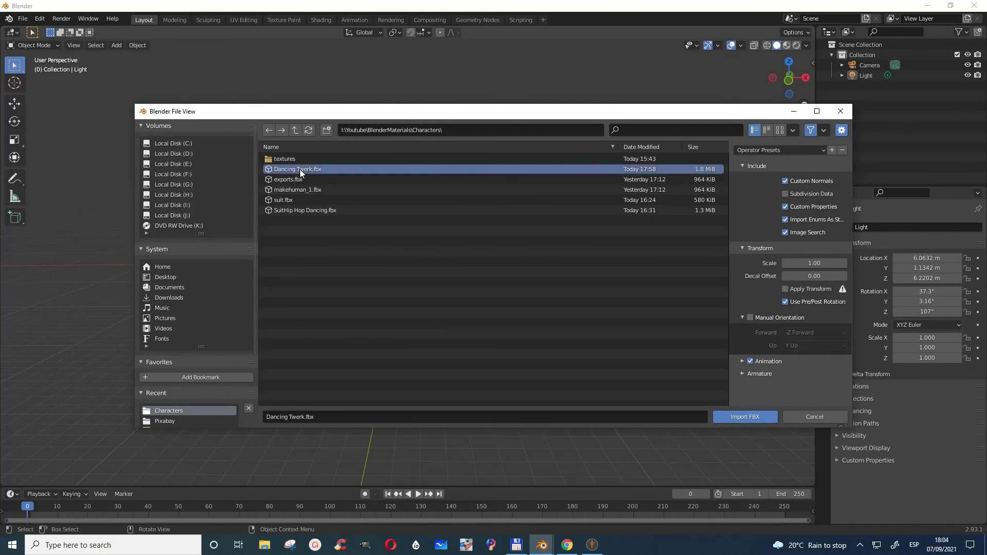
left_click(759, 417)
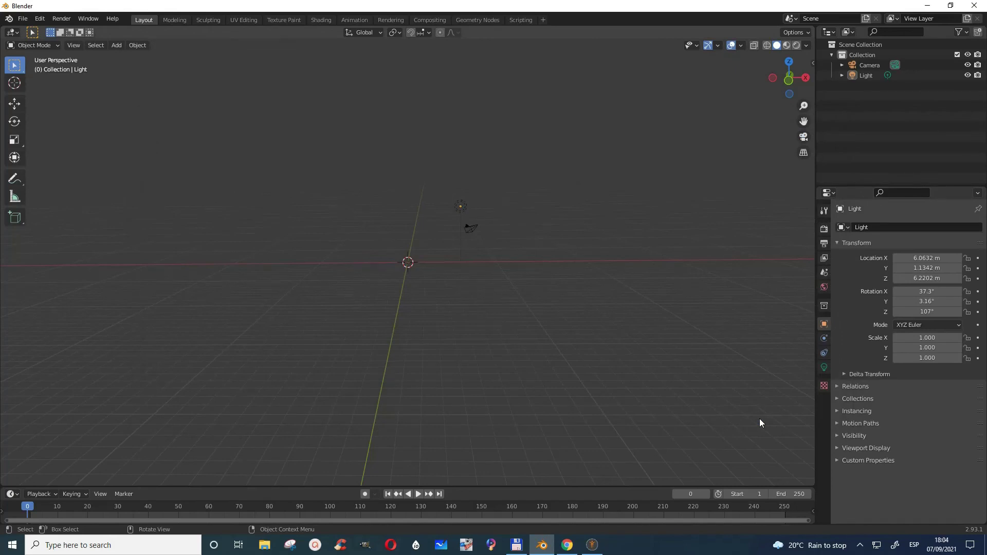
- Preview the imported dance animation, stop it, and replay it with the character's armature hidden in the viewport
left_click(418, 494)
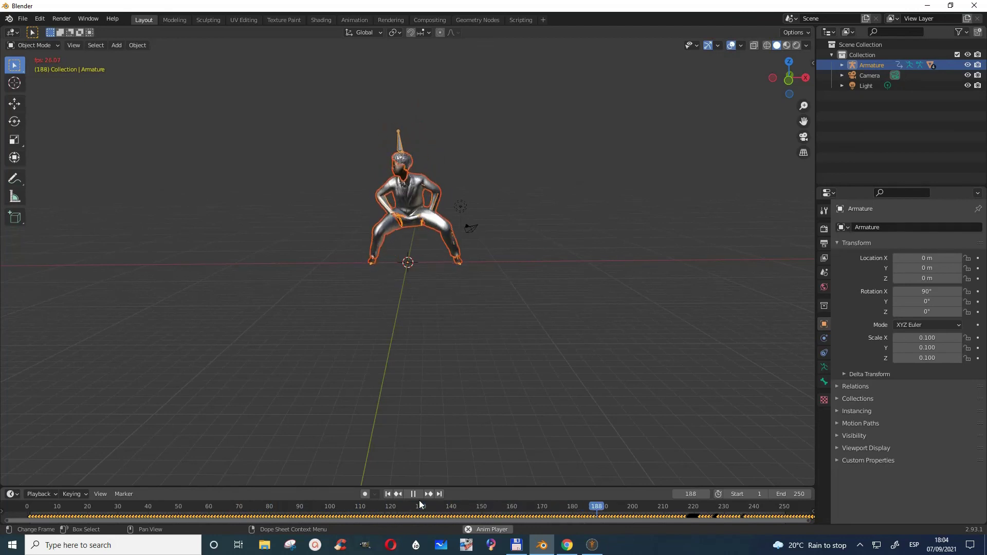
key("space")
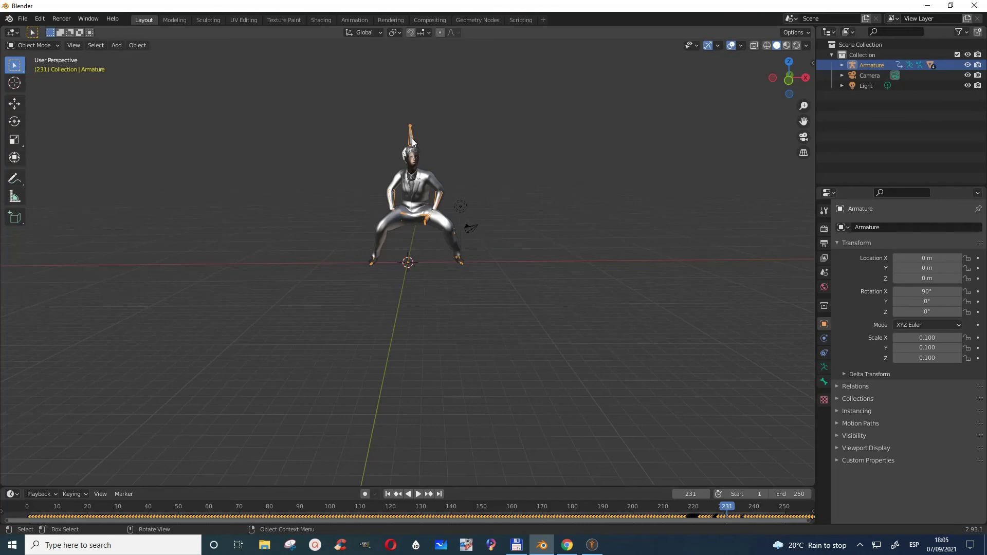
key("h")
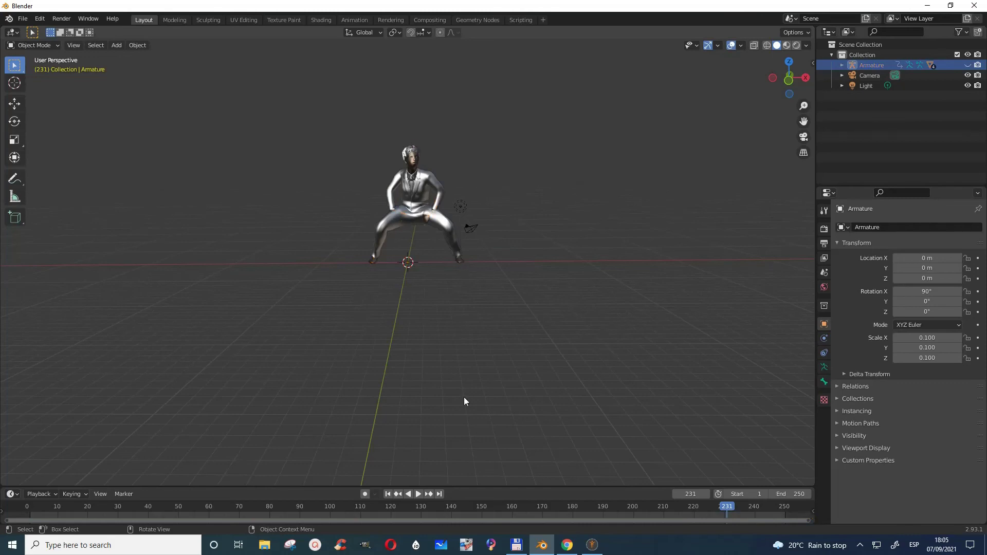
left_click(416, 493)
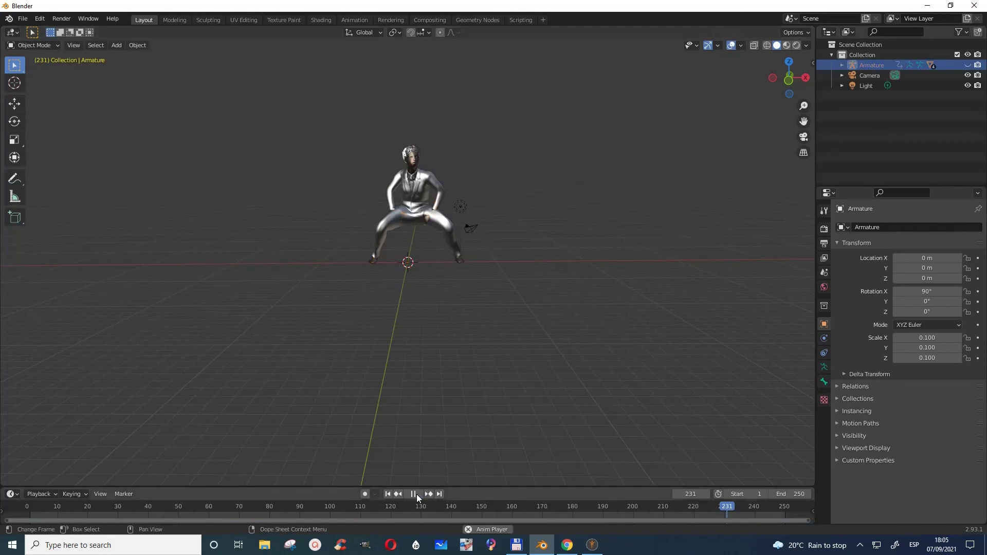